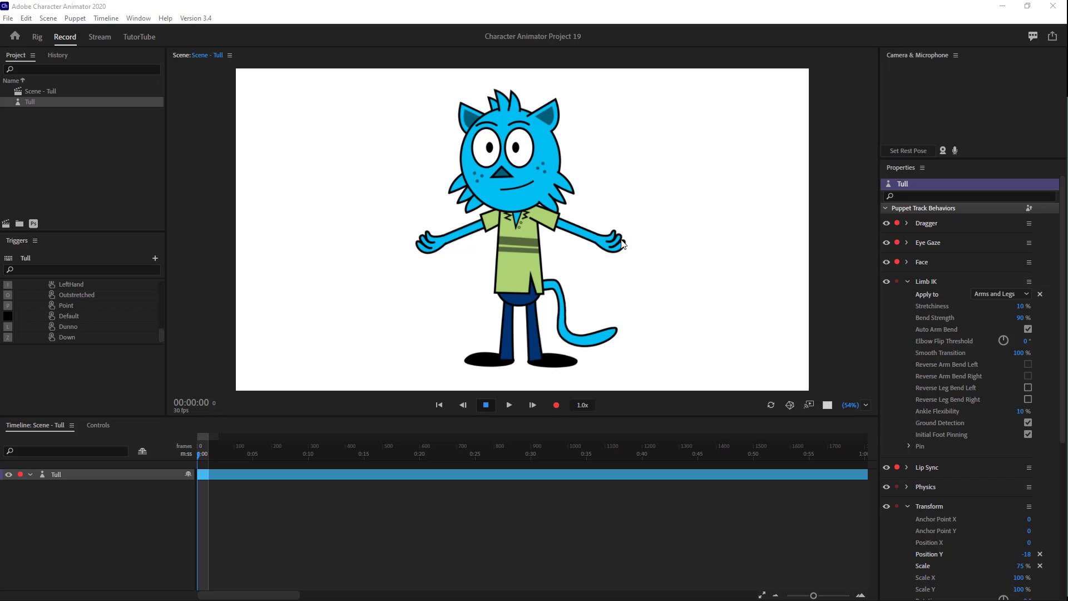
# Test the puppet's arm movement by repositioning both hands in the scene.
pyautogui.click(620, 247)
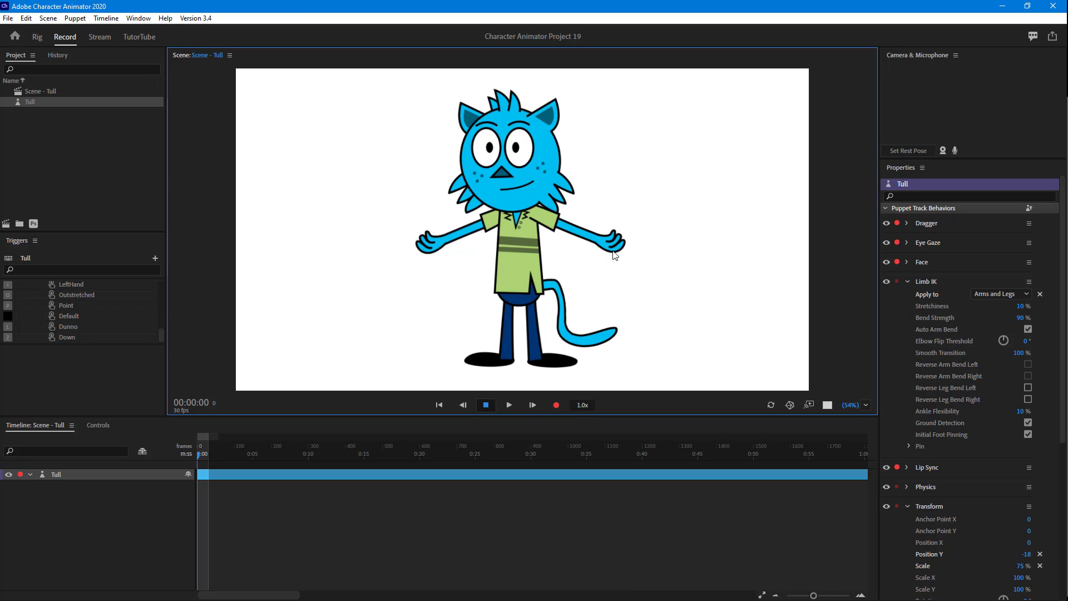
pyautogui.moveTo(612, 251)
pyautogui.mouseDown()
pyautogui.moveTo(590, 203)
pyautogui.moveTo(603, 272)
pyautogui.moveTo(599, 208)
pyautogui.moveTo(596, 238)
pyautogui.moveTo(609, 178)
pyautogui.moveTo(619, 241)
pyautogui.mouseUp()
pyautogui.moveTo(453, 250); pyautogui.dragTo(429, 264)
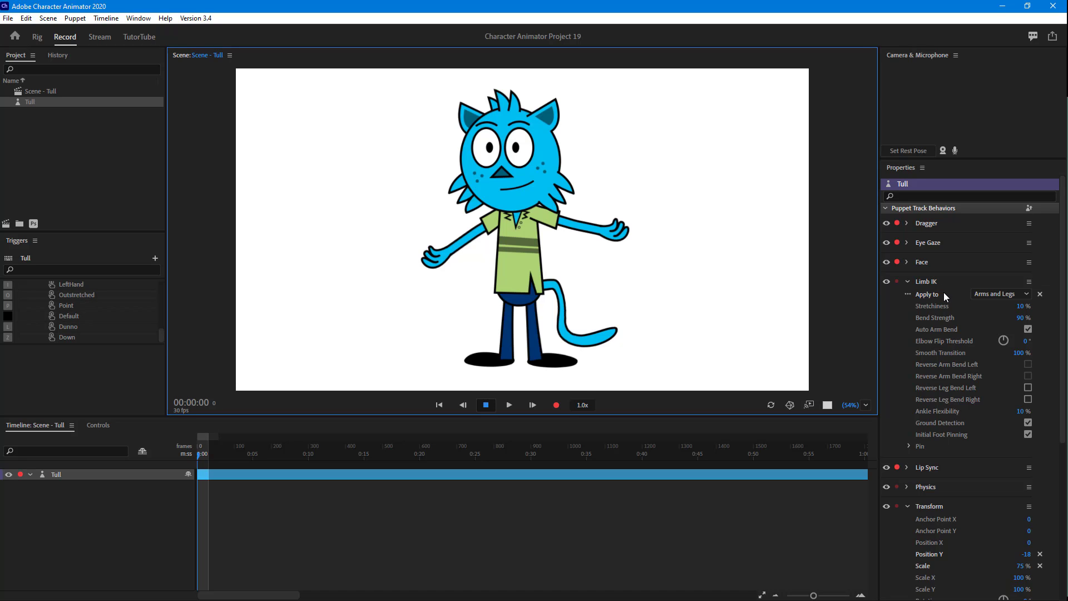
pyautogui.moveTo(431, 261)
pyautogui.mouseDown()
pyautogui.moveTo(445, 245)
pyautogui.moveTo(437, 273)
pyautogui.moveTo(457, 235)
pyautogui.moveTo(424, 268)
pyautogui.mouseUp()
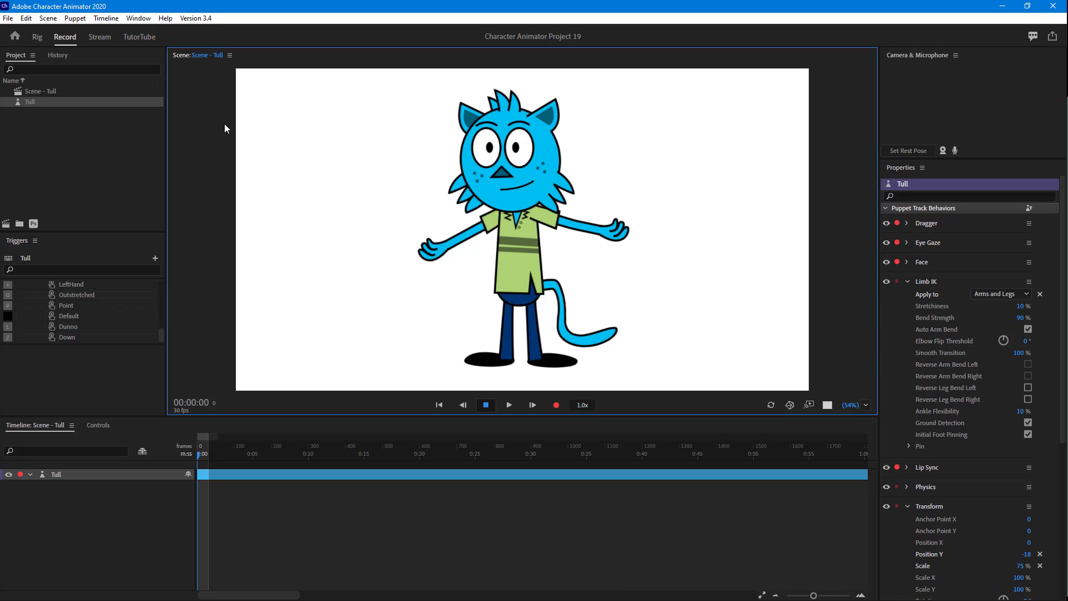
# Open the Tull puppet for rigging, move the RLeg handle to the top of that leg, and tag it Right Hip.
pyautogui.doubleClick(29, 104)
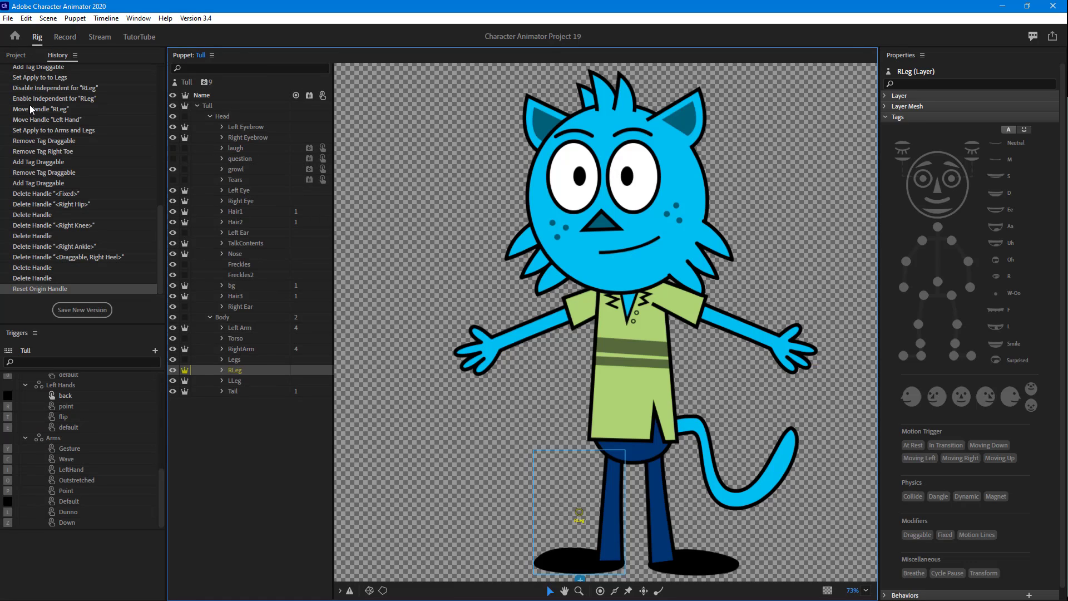
pyautogui.click(234, 391)
pyautogui.click(236, 382)
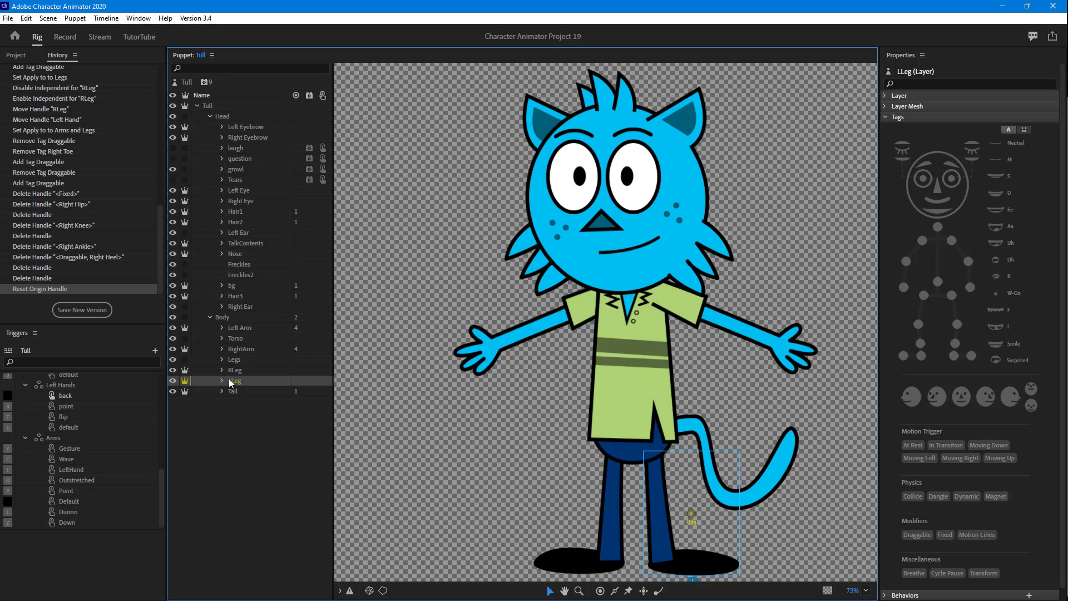
pyautogui.click(245, 370)
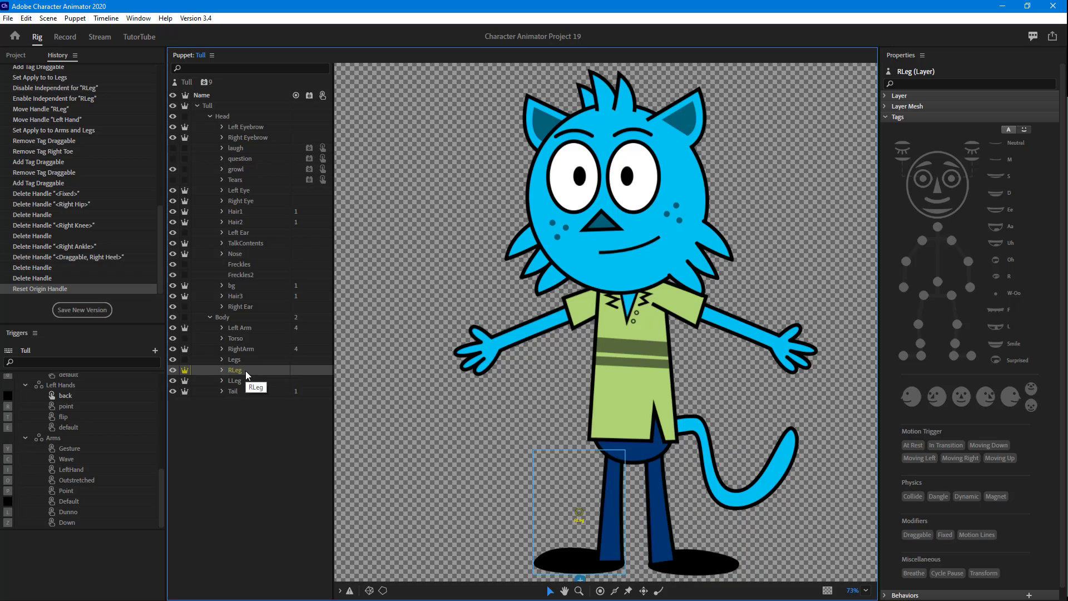
pyautogui.moveTo(579, 512); pyautogui.dragTo(613, 460)
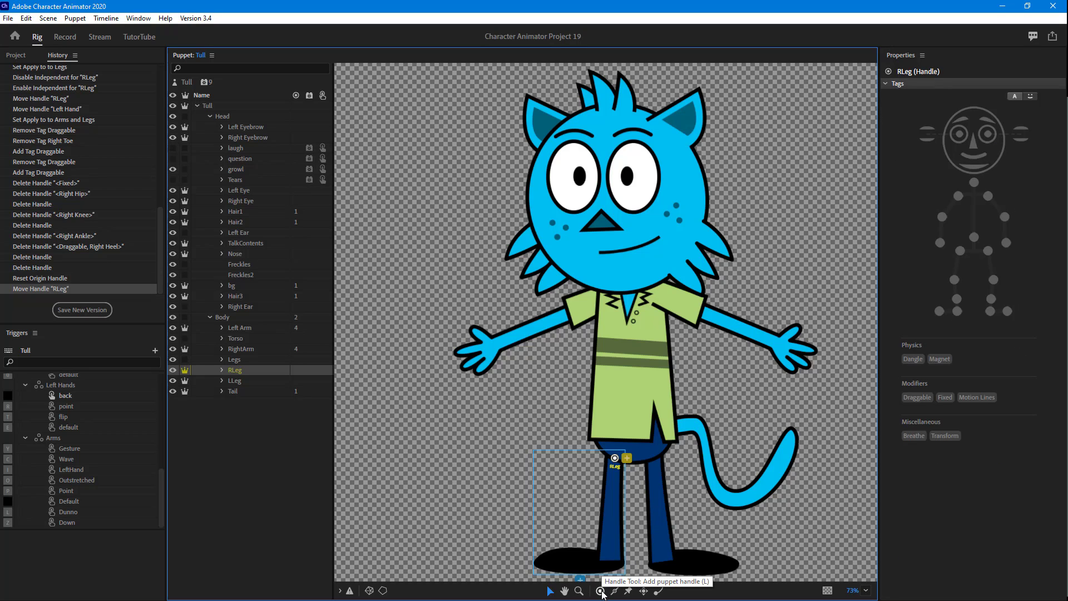
pyautogui.click(600, 592)
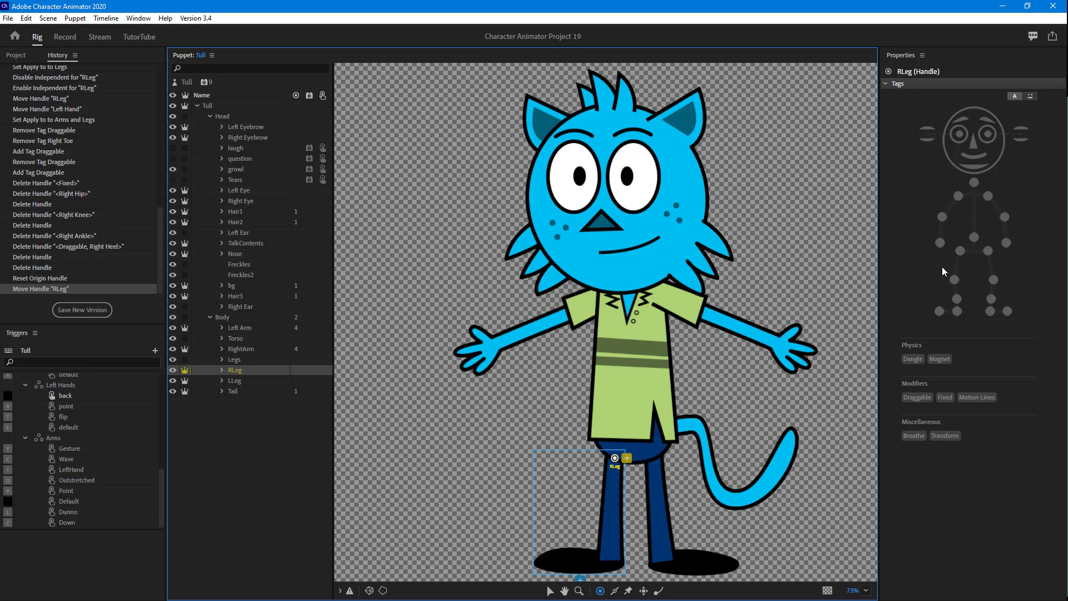
pyautogui.click(960, 254)
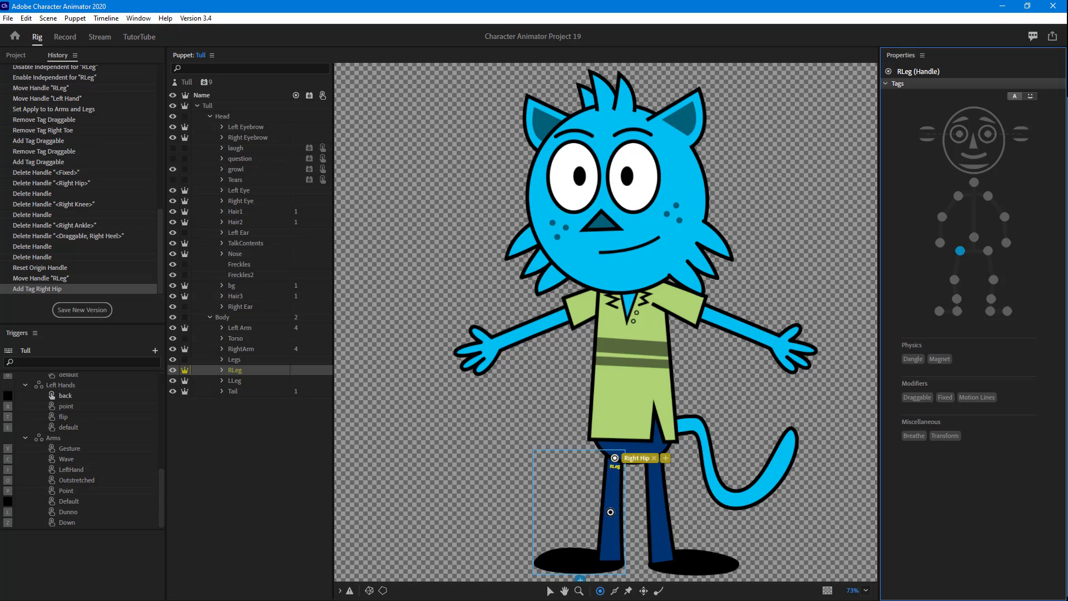
# Add handles at the middle and lower end of the RLeg layer, tagged Right Knee and Right Ankle.
pyautogui.click(610, 512)
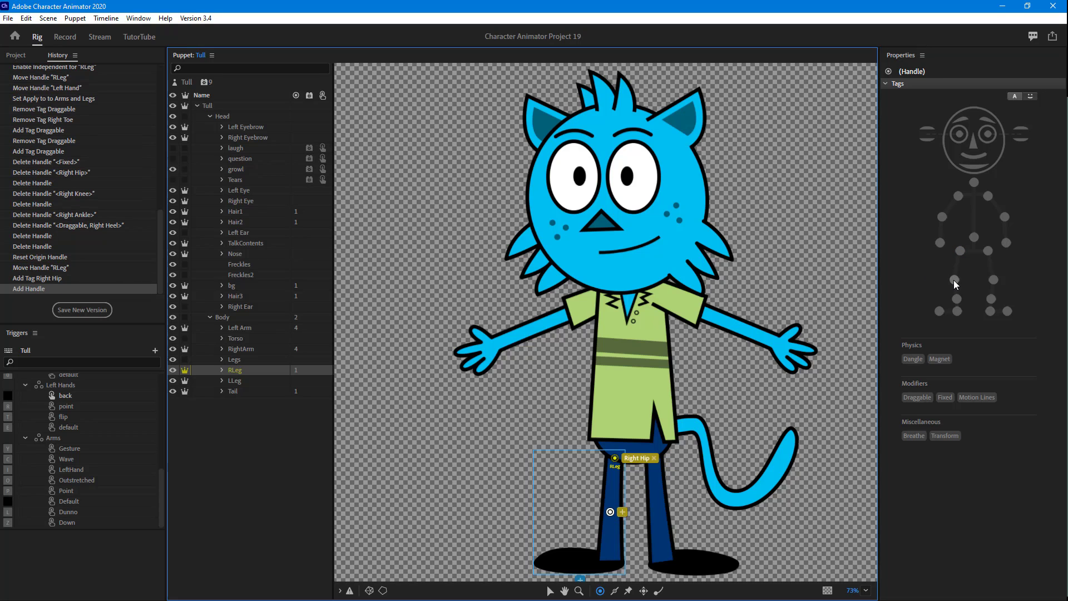
pyautogui.click(954, 279)
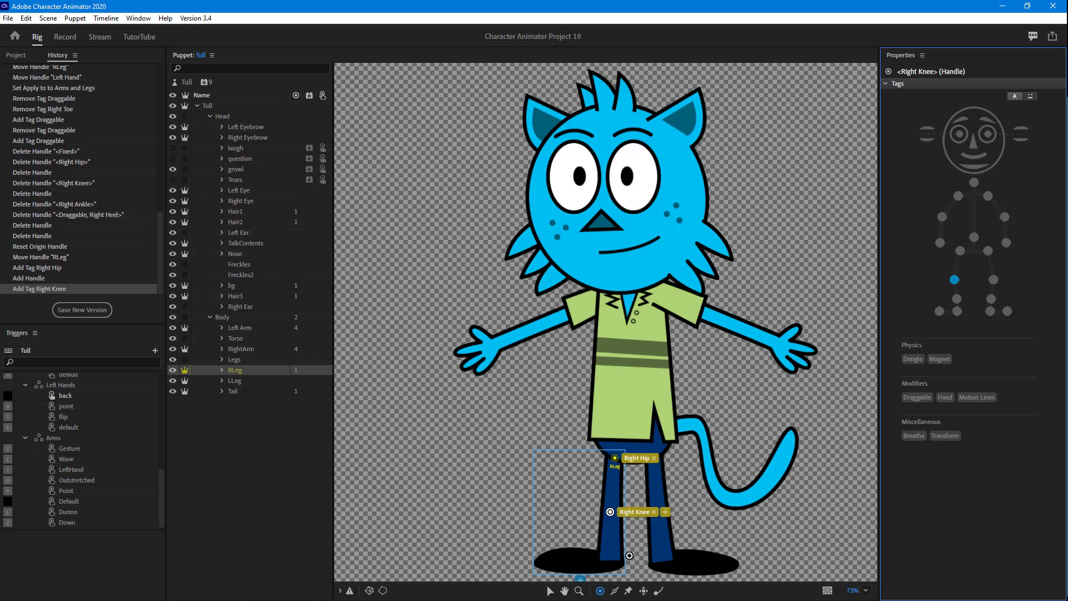
pyautogui.click(610, 554)
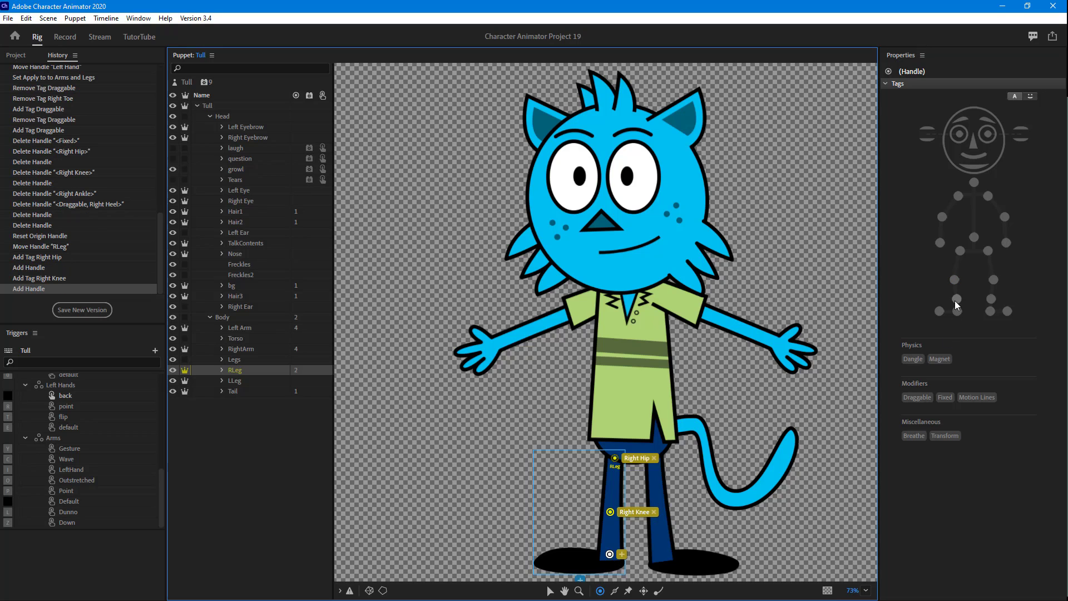
pyautogui.click(957, 298)
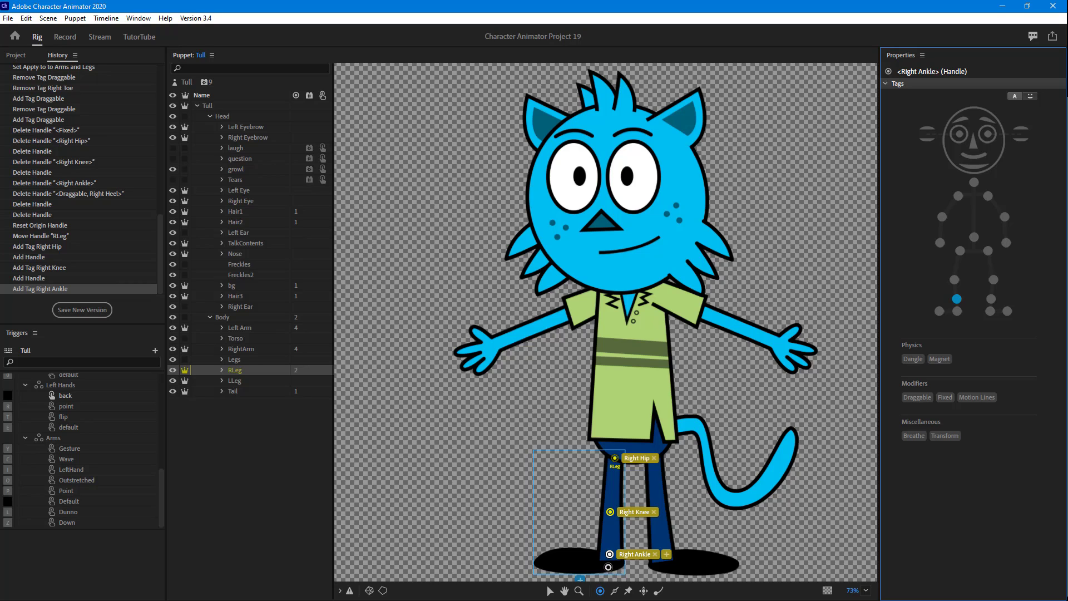
# Add handles at the back and front of the RLeg foot, tagged Right Heel and Right Toe.
pyautogui.click(609, 565)
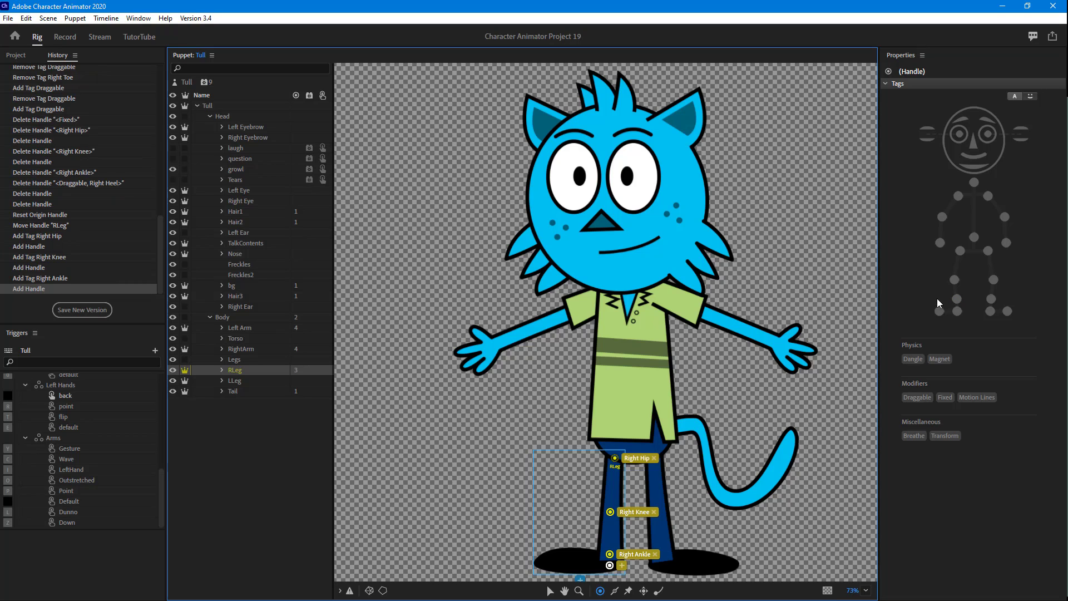
pyautogui.click(957, 311)
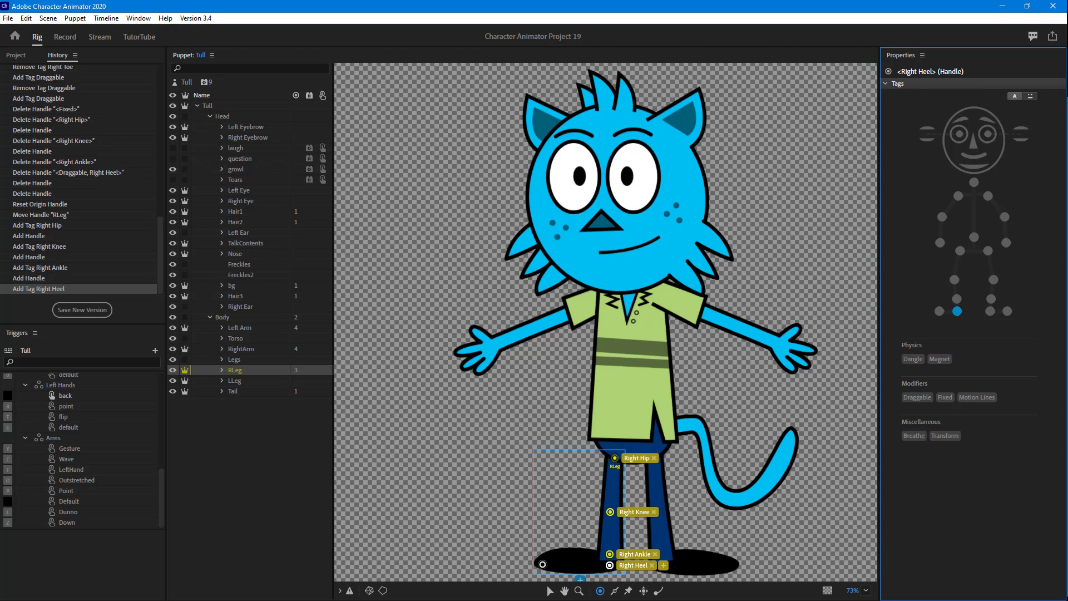
pyautogui.click(543, 563)
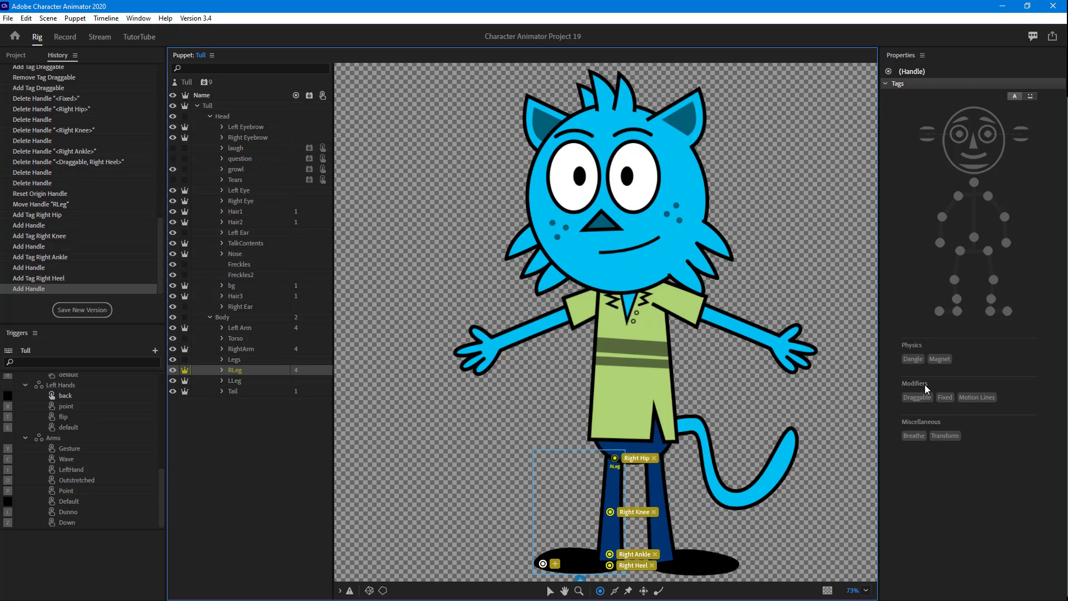
pyautogui.click(940, 312)
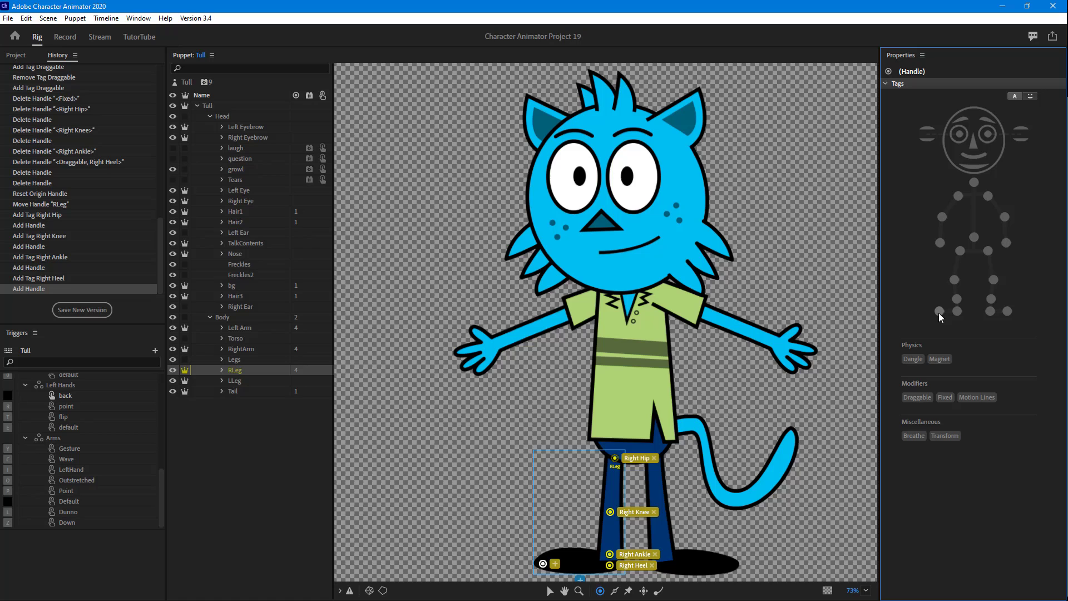
# Make the Right Heel handle draggable and test the leg's movement in the scene.
pyautogui.click(610, 566)
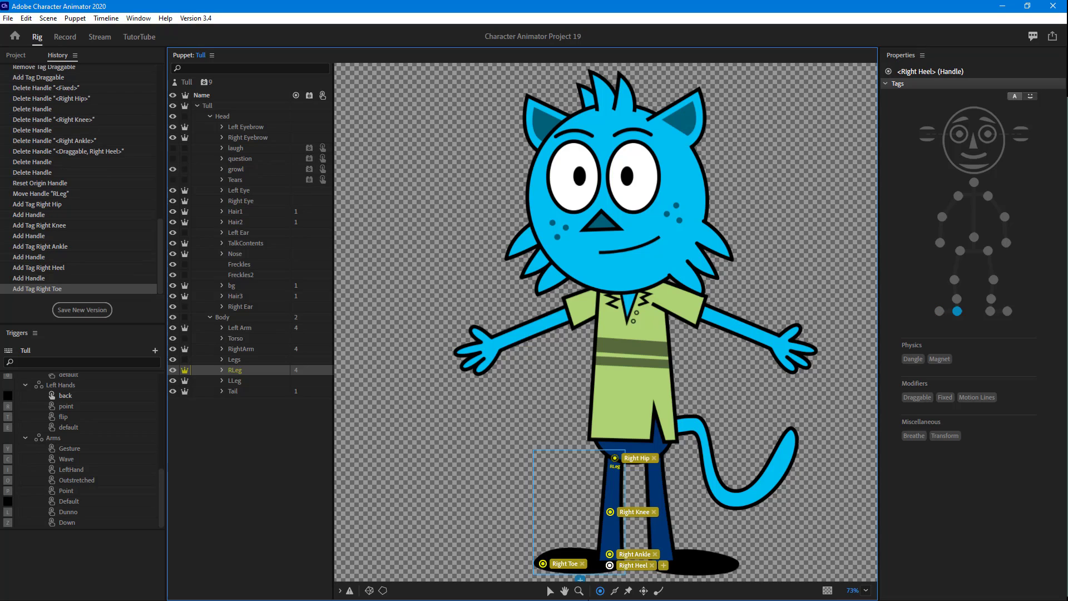
pyautogui.click(917, 398)
pyautogui.click(916, 399)
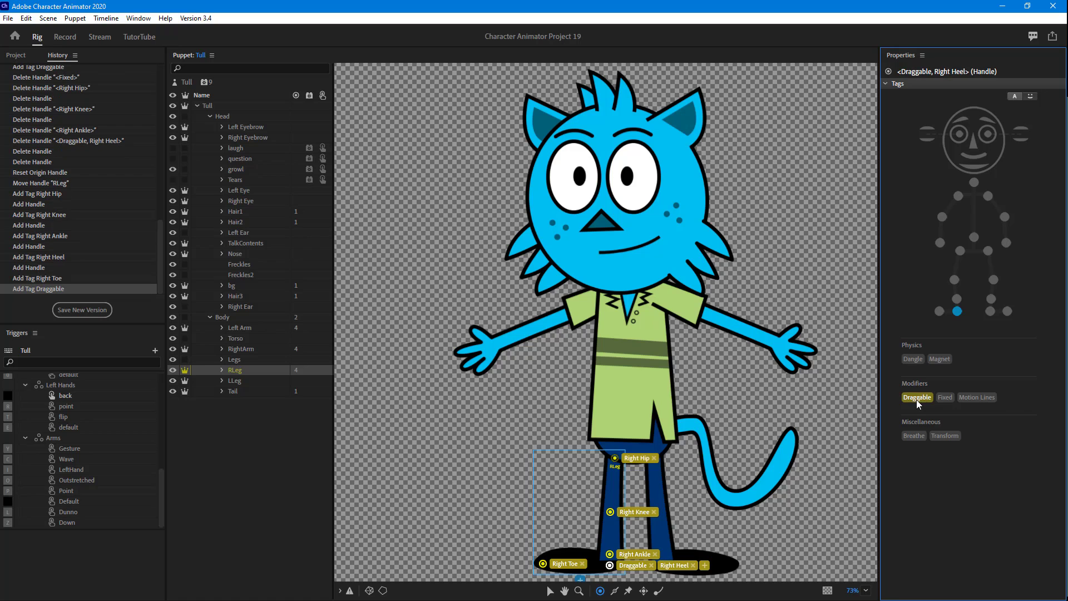
pyautogui.click(68, 41)
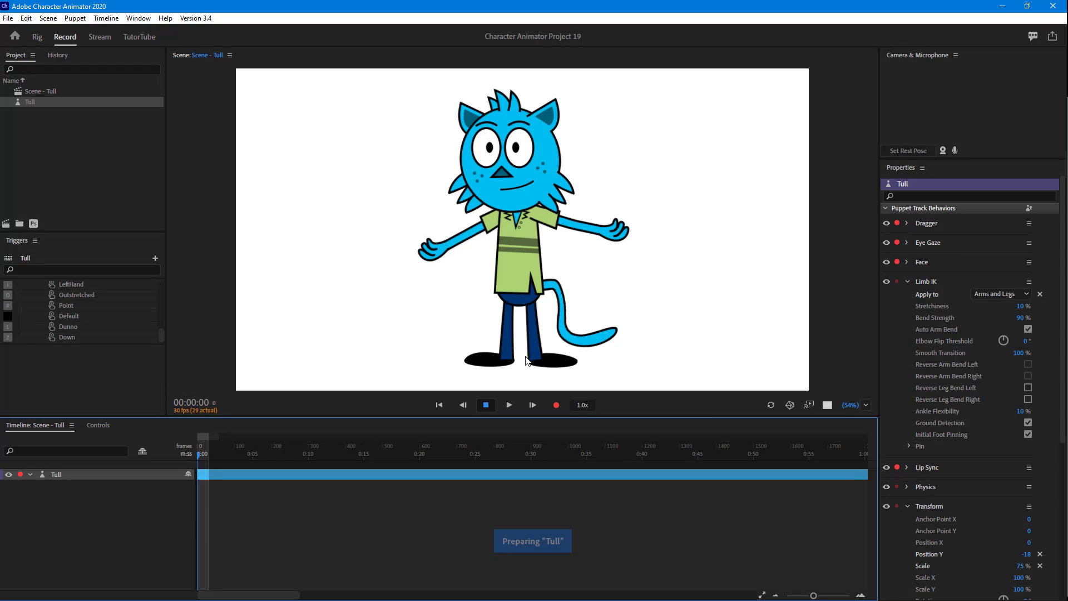
pyautogui.moveTo(508, 356)
pyautogui.mouseDown()
pyautogui.moveTo(501, 340)
pyautogui.moveTo(496, 359)
pyautogui.moveTo(501, 328)
pyautogui.moveTo(467, 362)
pyautogui.moveTo(503, 357)
pyautogui.moveTo(485, 345)
pyautogui.moveTo(486, 363)
pyautogui.moveTo(502, 314)
pyautogui.moveTo(496, 369)
pyautogui.moveTo(522, 319)
pyautogui.moveTo(498, 362)
pyautogui.moveTo(505, 353)
pyautogui.moveTo(507, 371)
pyautogui.mouseUp()
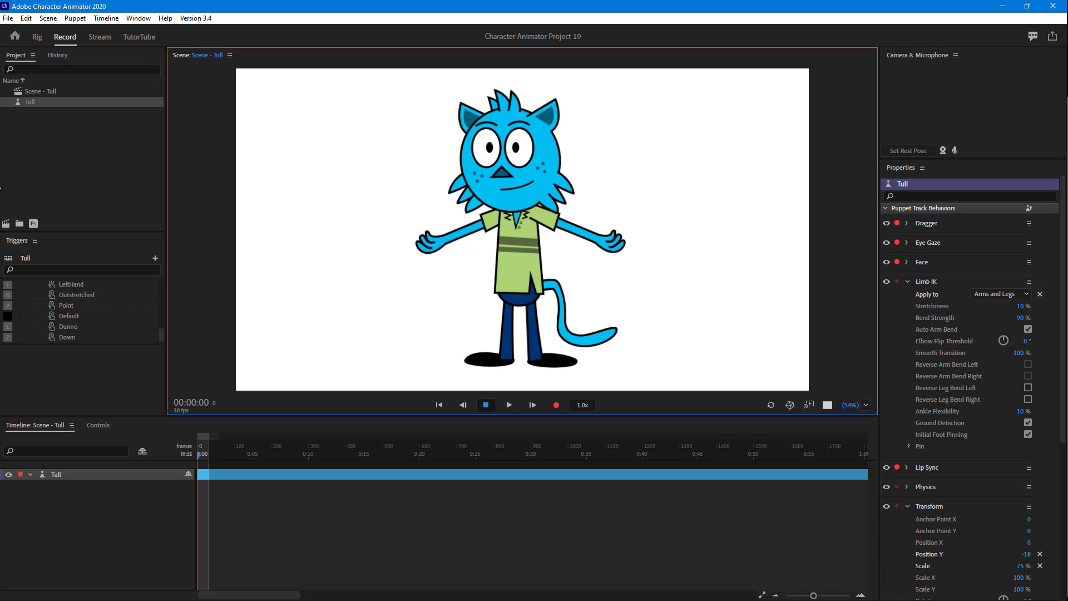
# Add sticks along the thigh, shin and foot of RLeg, and test how the leg bends in the scene.
pyautogui.doubleClick(28, 104)
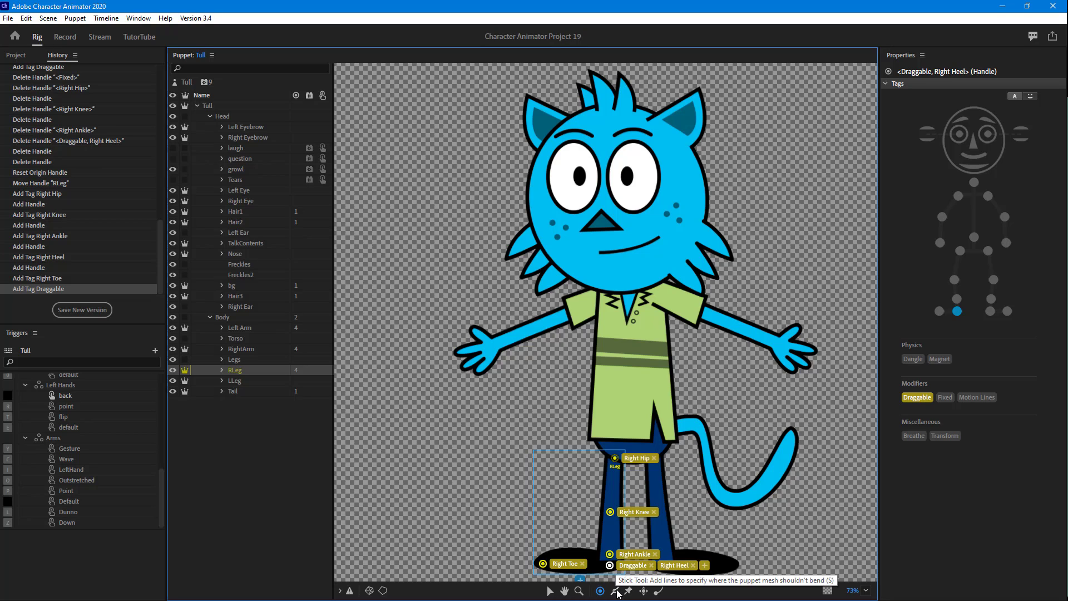
pyautogui.click(617, 592)
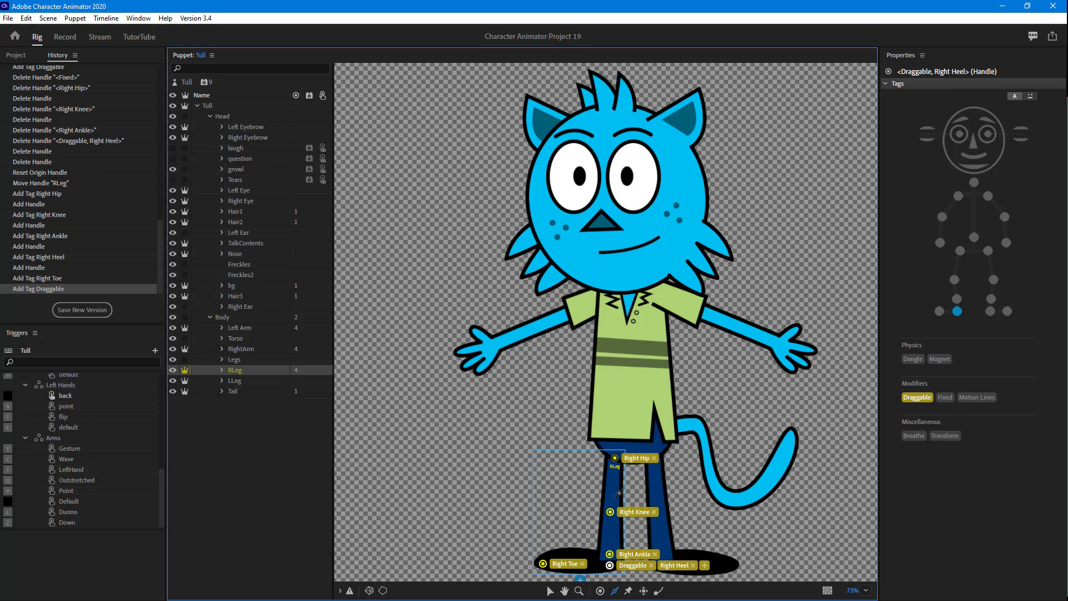
pyautogui.moveTo(614, 468)
pyautogui.mouseDown()
pyautogui.moveTo(610, 552)
pyautogui.moveTo(553, 562)
pyautogui.mouseUp()
pyautogui.click(65, 37)
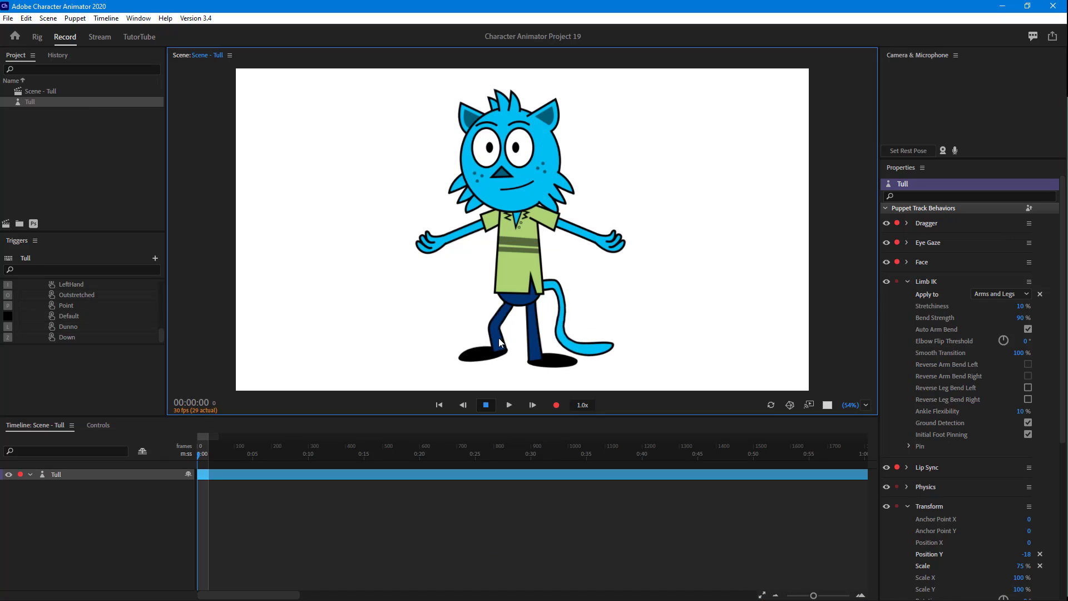
pyautogui.moveTo(505, 349); pyautogui.dragTo(508, 373)
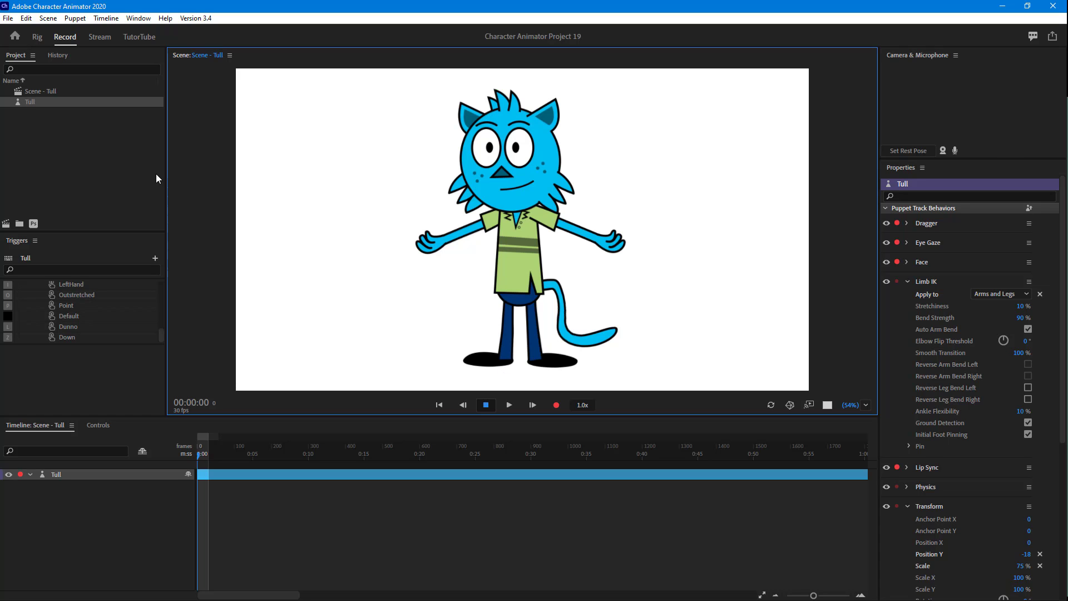
# Reopen the puppet's rig, move the LLeg handle to the top of that leg, and tag it Left Hip.
pyautogui.doubleClick(31, 102)
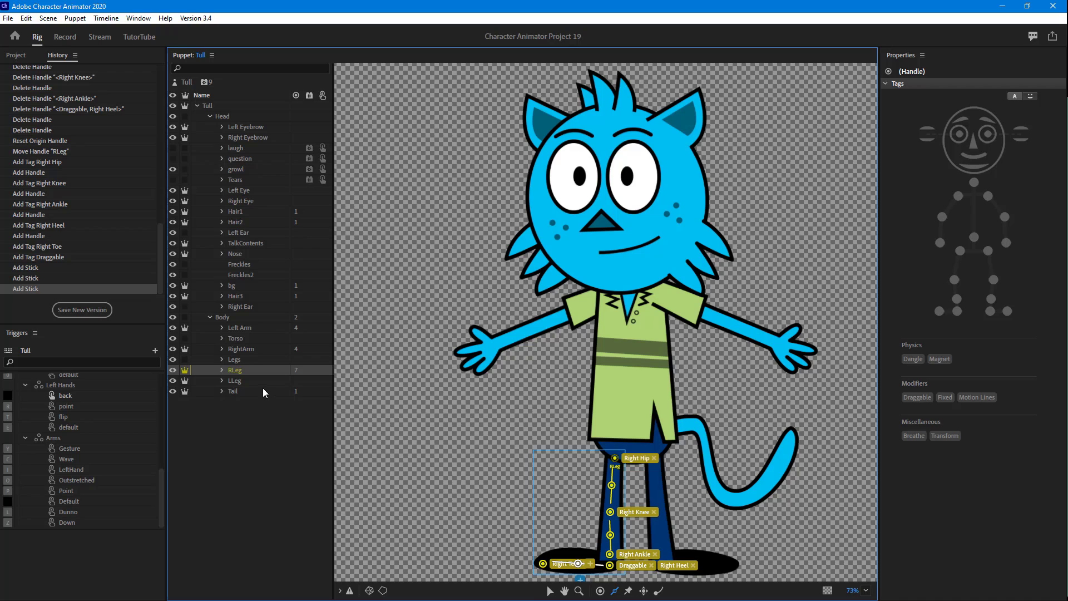
pyautogui.click(237, 382)
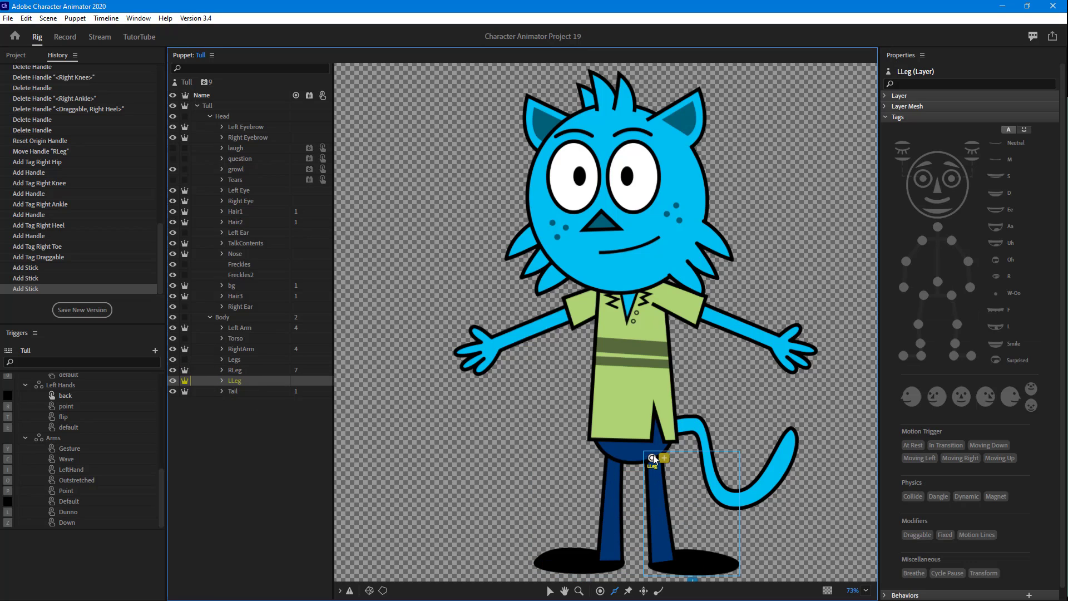
pyautogui.click(654, 456)
pyautogui.click(988, 257)
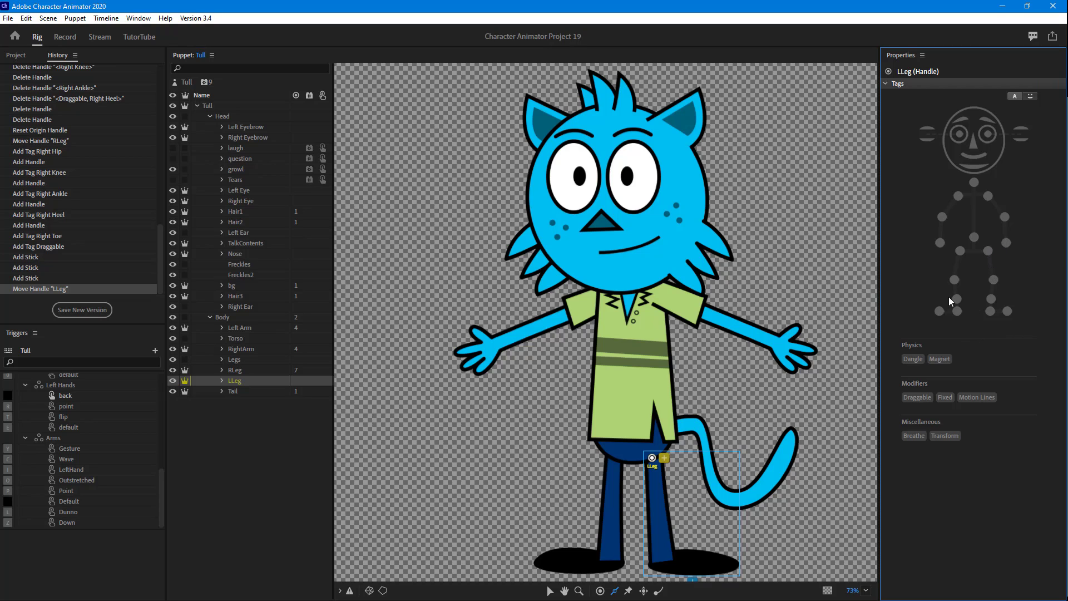
pyautogui.click(988, 251)
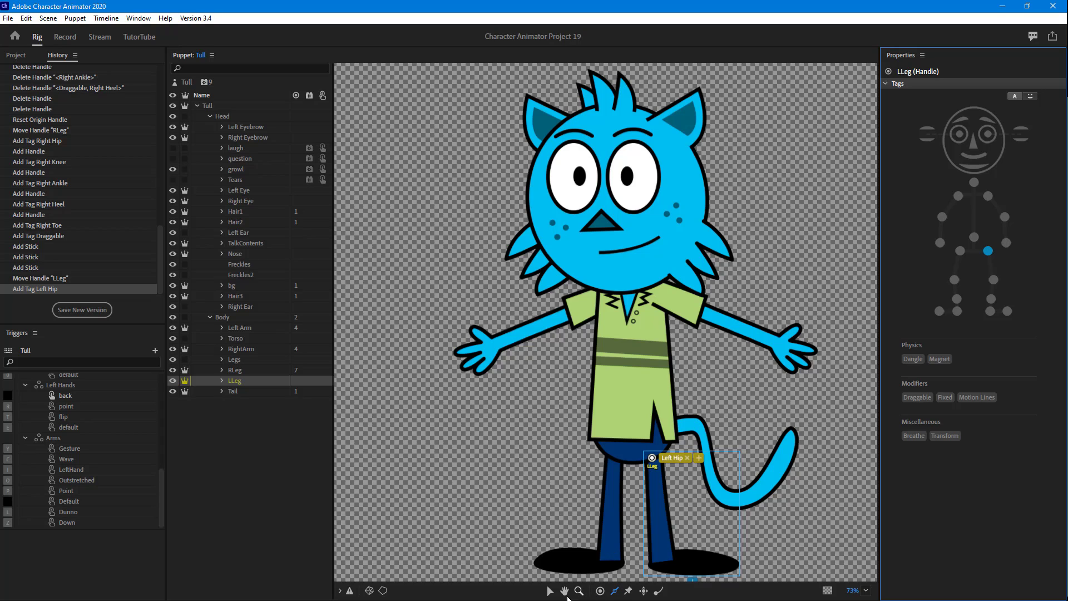
# Add handles down the LLeg layer at the knee, ankle and heel, tagged Left Knee, Left Ankle and Left Heel.
pyautogui.click(600, 591)
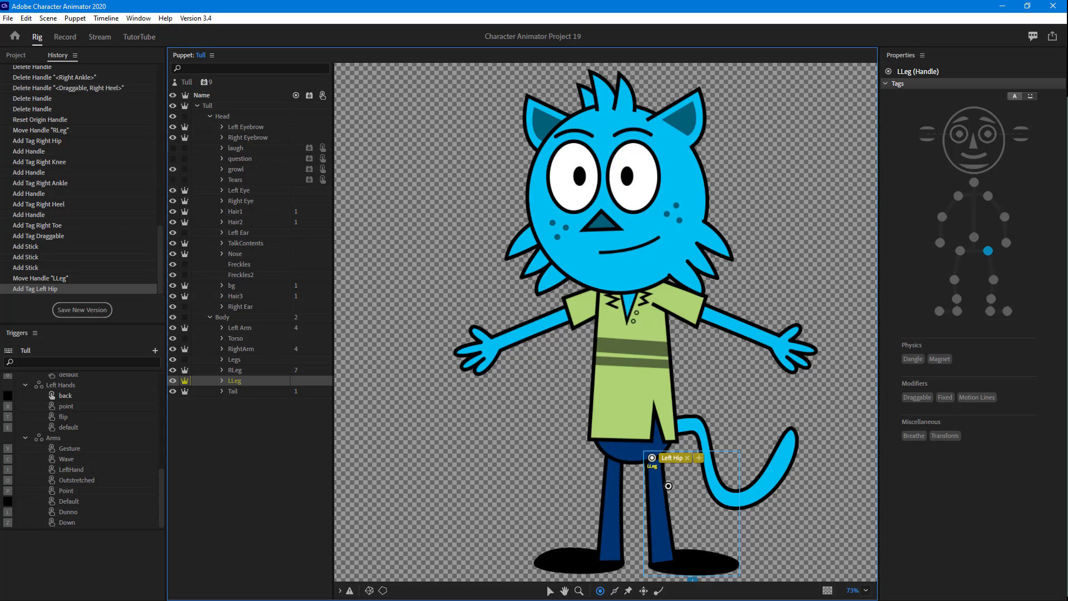
pyautogui.click(657, 509)
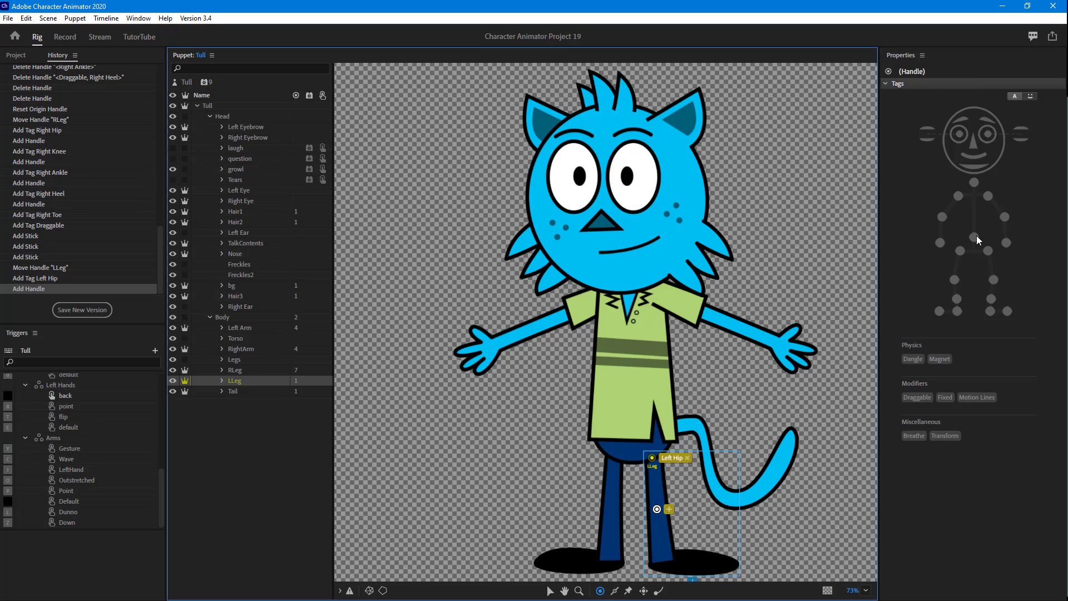
pyautogui.click(993, 280)
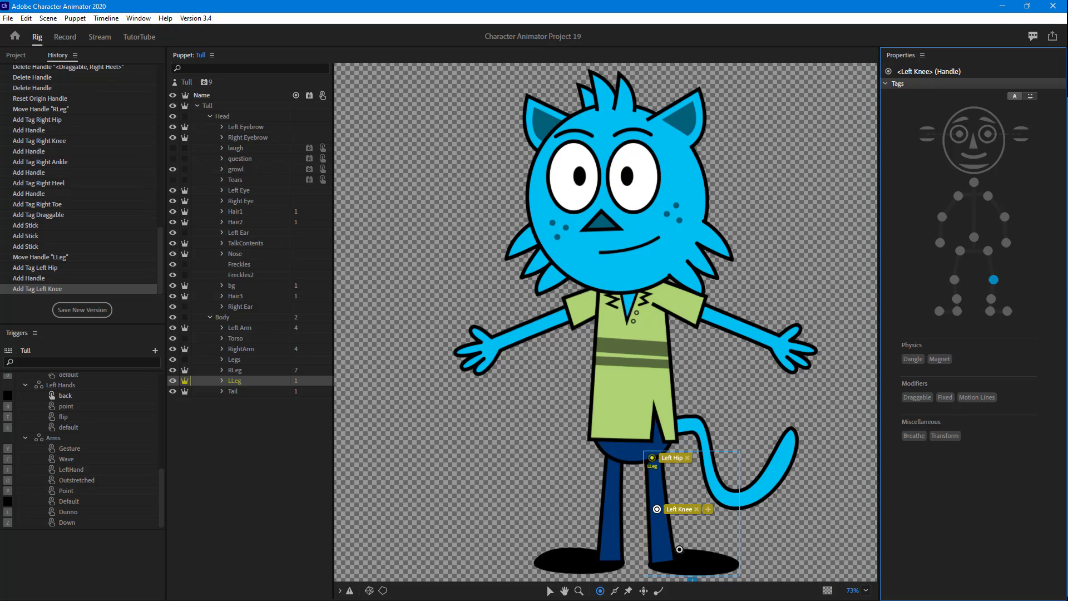
pyautogui.click(658, 543)
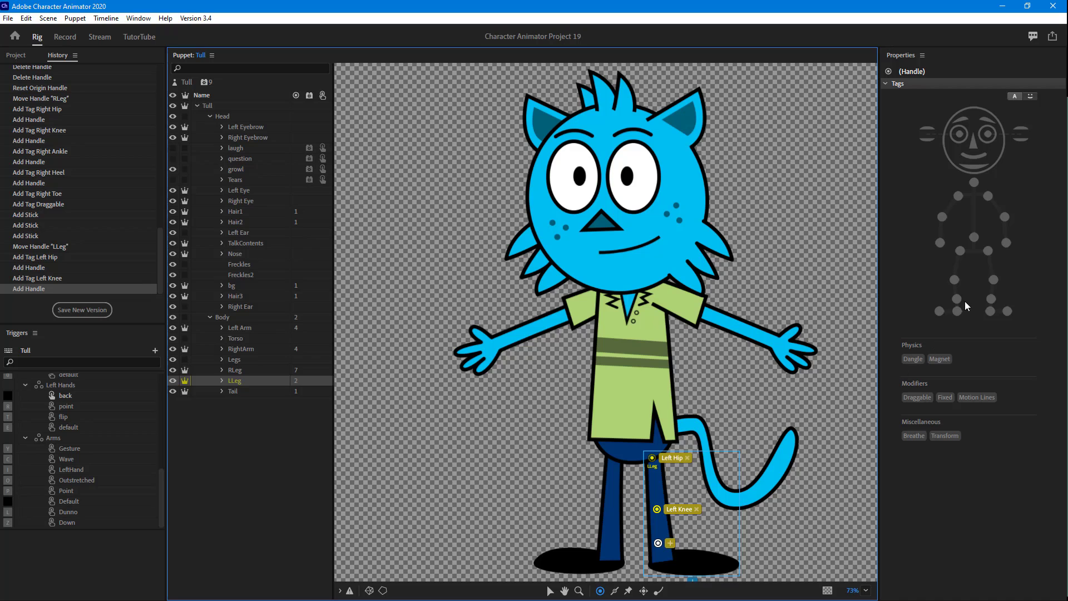
pyautogui.click(990, 299)
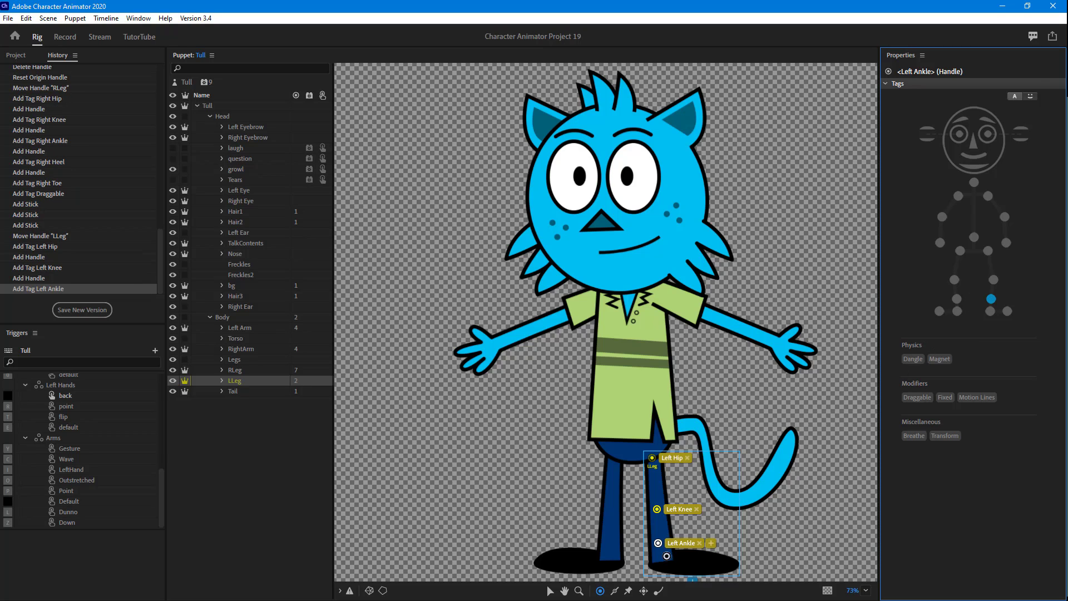
pyautogui.click(659, 558)
pyautogui.click(990, 311)
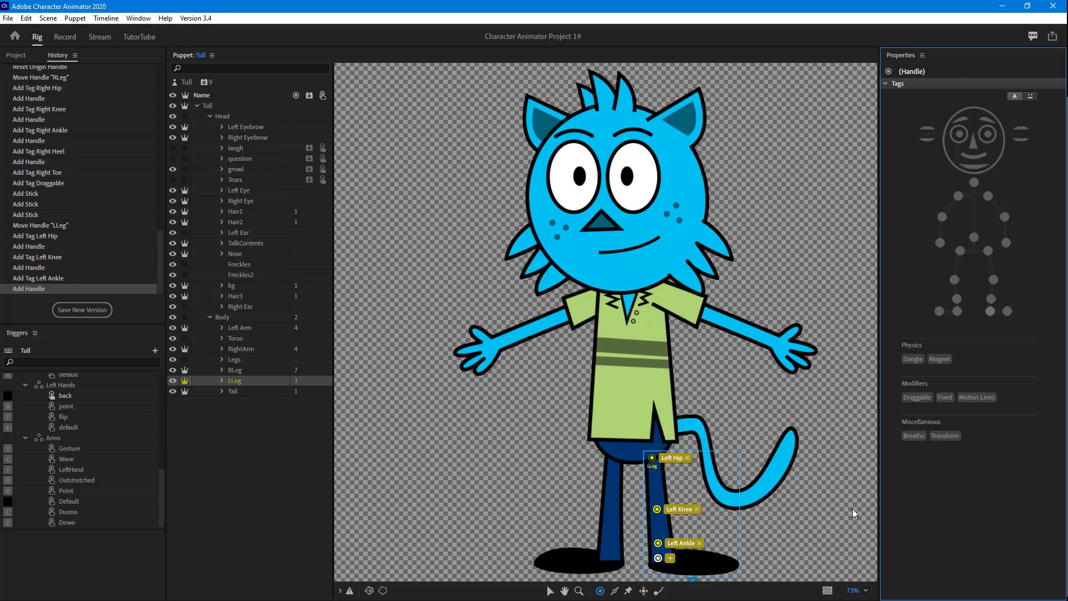
# Add a handle tagged Left Toe at the tip of the LLeg shoe and move the Left Heel handle slightly lower.
pyautogui.click(732, 567)
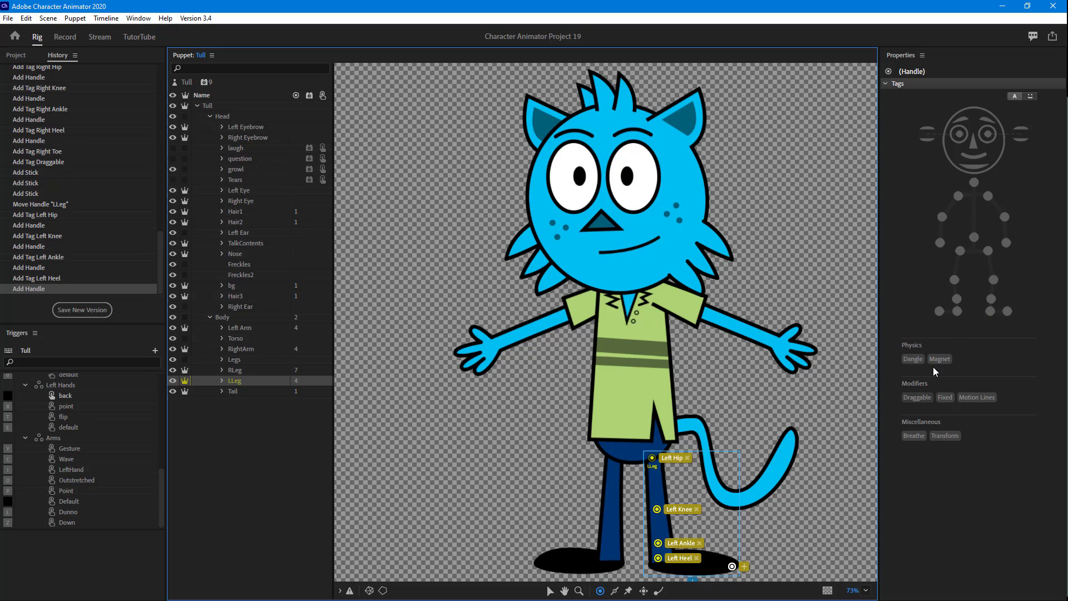
pyautogui.click(1007, 311)
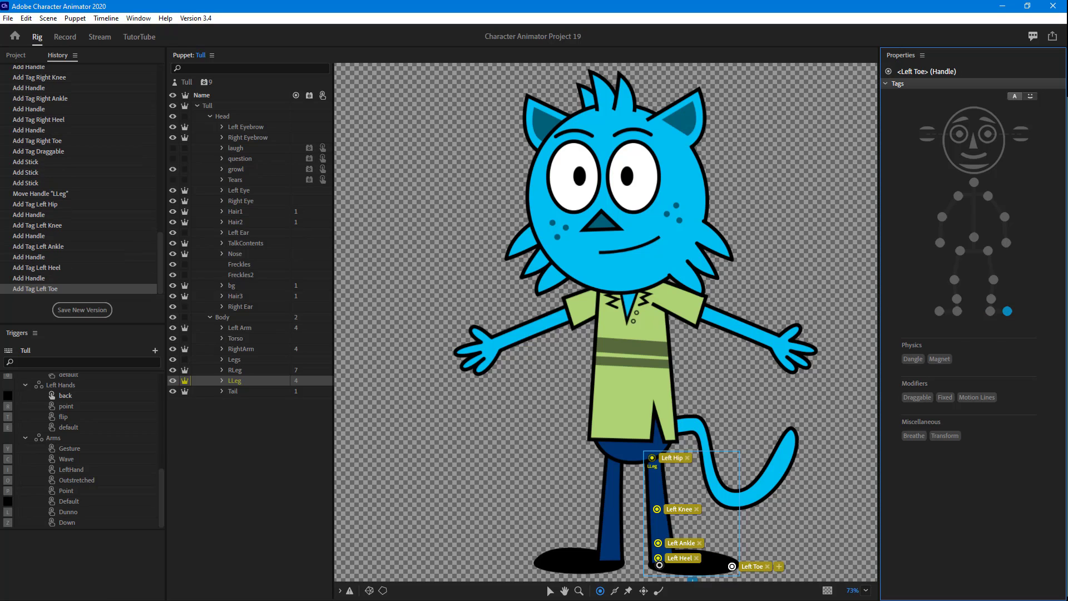
pyautogui.moveTo(659, 561); pyautogui.dragTo(662, 567)
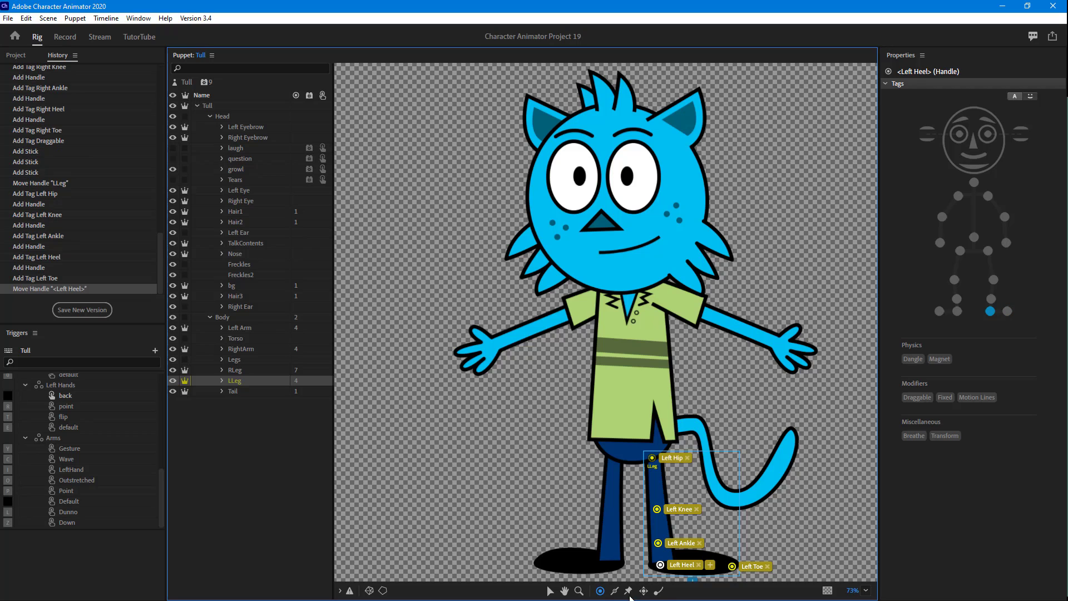
# Add sticks along the thigh, shin and foot of LLeg with the Stick tool.
pyautogui.click(616, 592)
pyautogui.moveTo(652, 467); pyautogui.dragTo(659, 527)
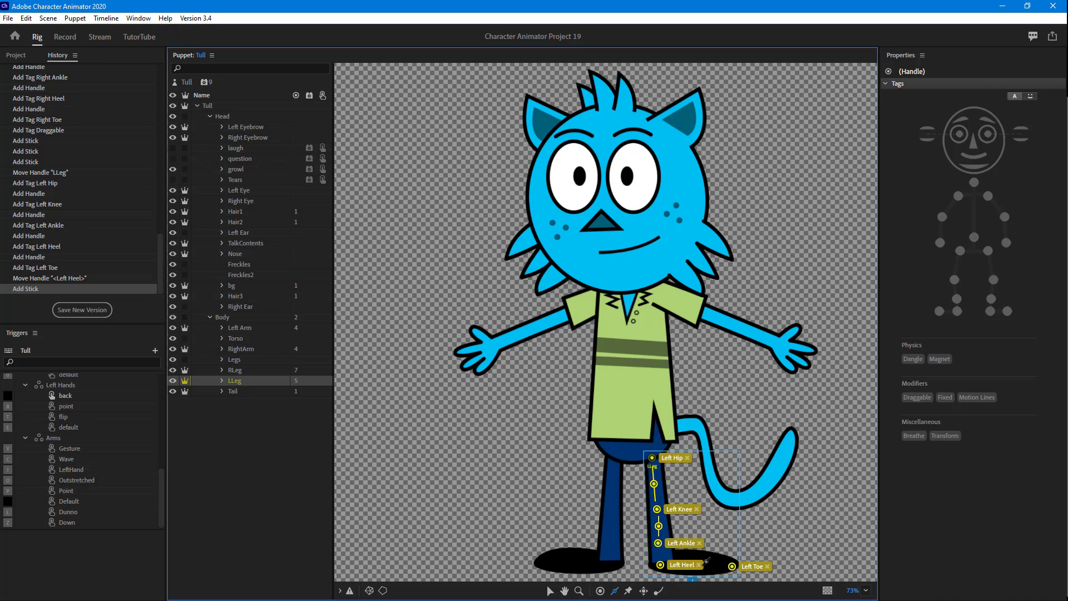
pyautogui.moveTo(731, 566); pyautogui.dragTo(661, 566)
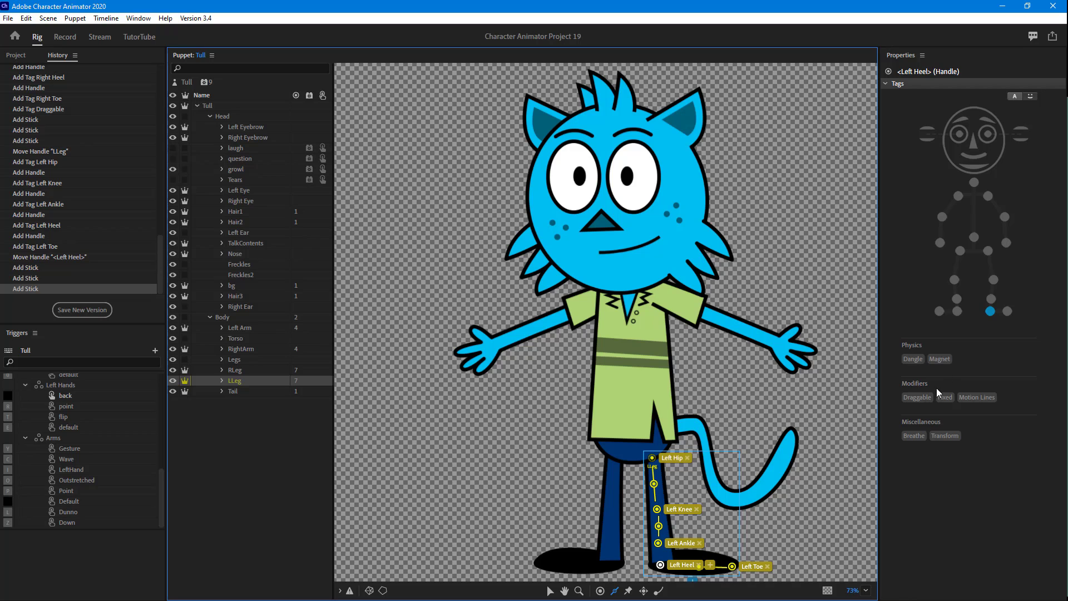
# Make the Left Heel handle draggable and test the left leg's movement in the scene.
pyautogui.click(919, 397)
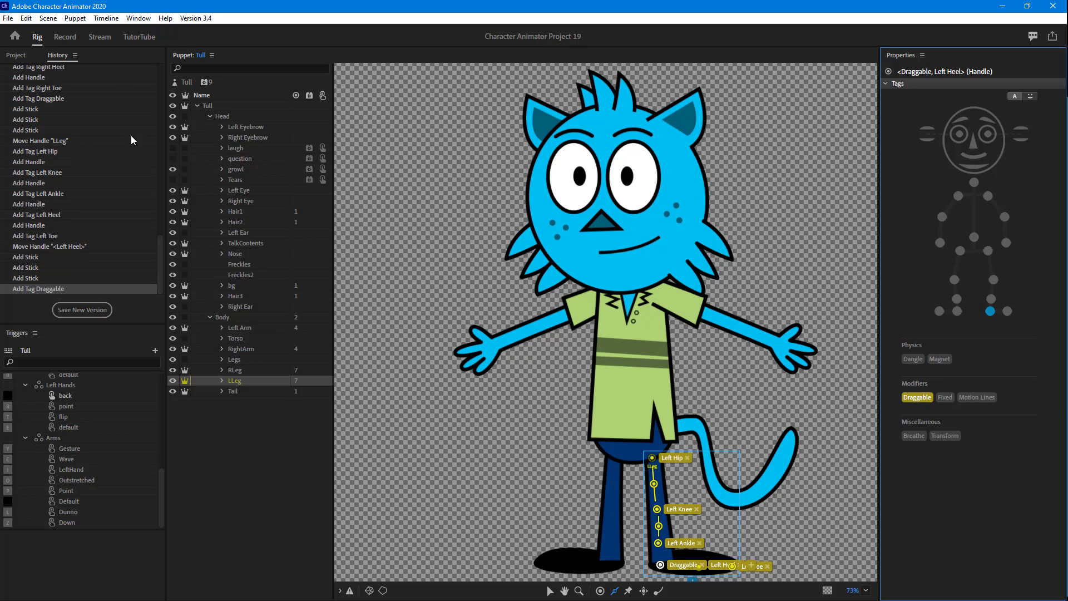
pyautogui.click(63, 37)
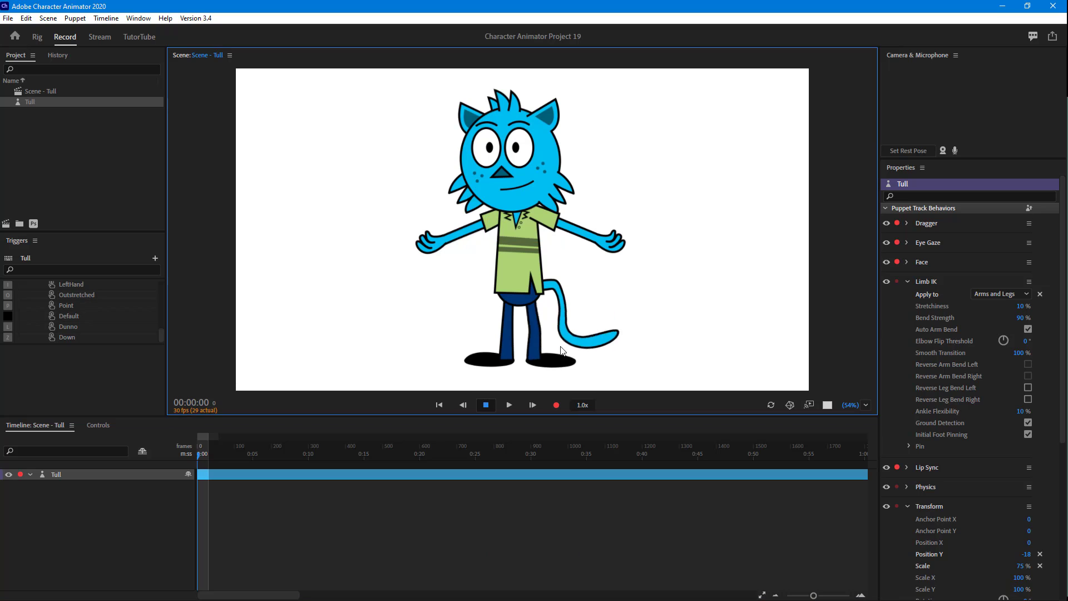
pyautogui.moveTo(580, 345); pyautogui.dragTo(559, 372)
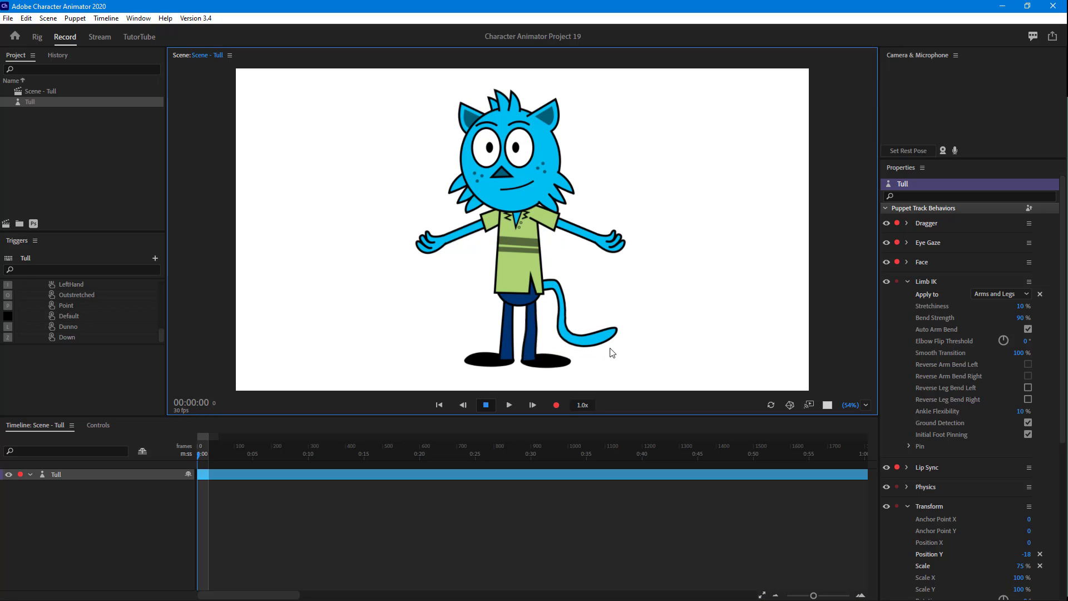
# Try the Arms option for Limb IK's Apply to setting, and finally set it to Legs.
pyautogui.click(1000, 292)
pyautogui.click(992, 317)
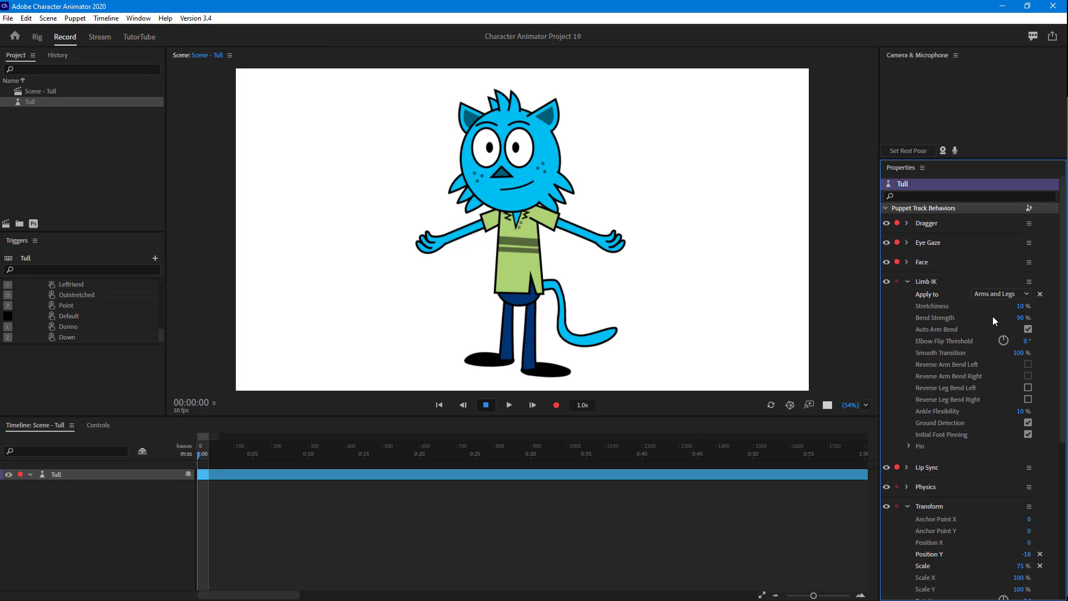
pyautogui.click(1007, 294)
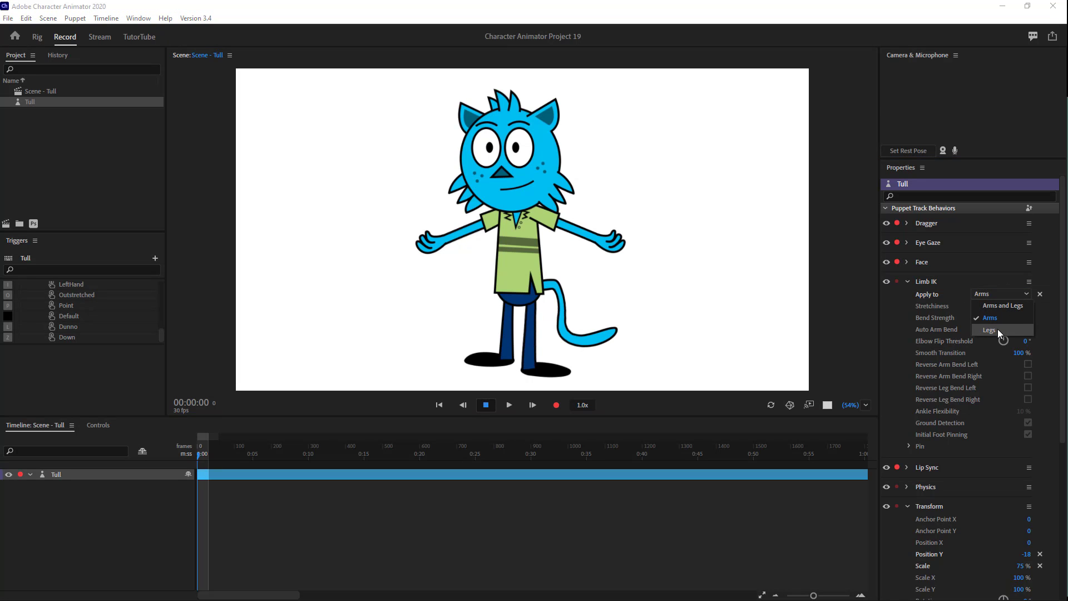
pyautogui.click(997, 329)
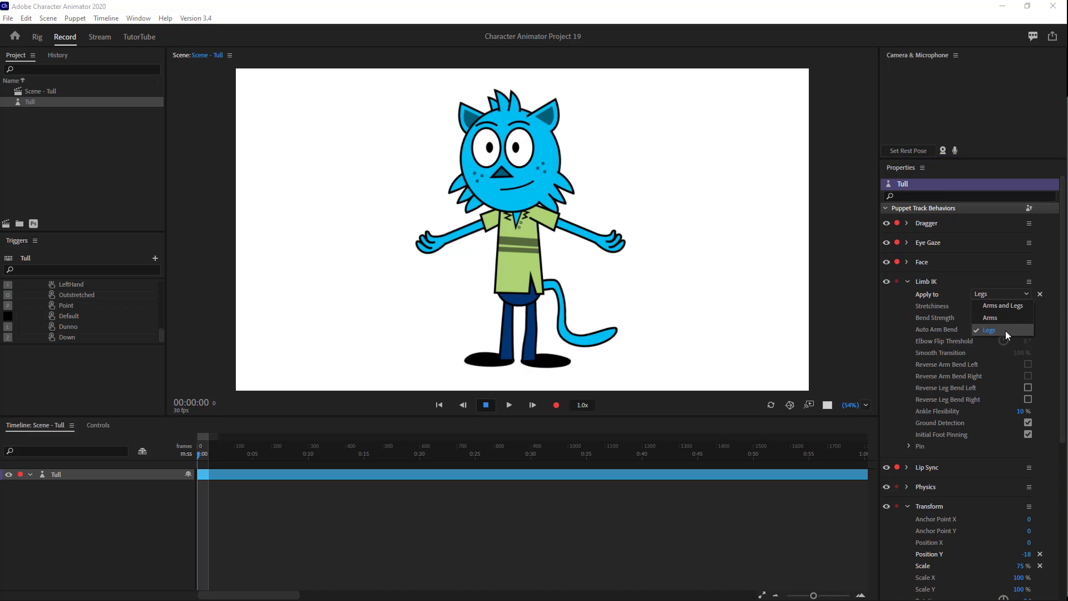
pyautogui.click(1006, 330)
# Set Limb IK Stretchiness to 40% and Bend Strength to 20%, testing the left leg and left arm in the scene.
pyautogui.moveTo(1022, 311); pyautogui.dragTo(1025, 312)
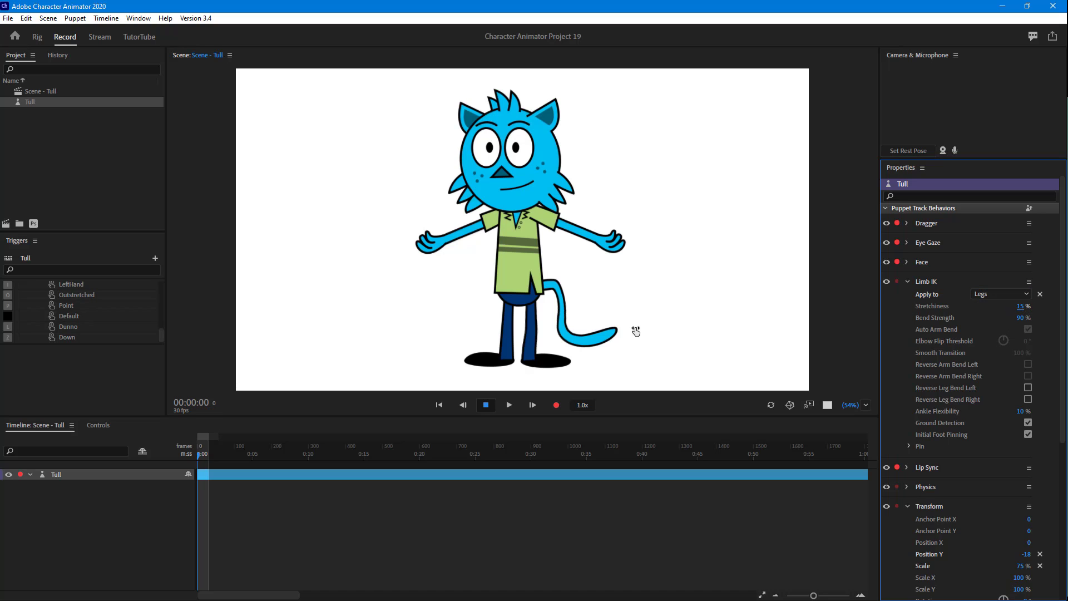
pyautogui.moveTo(554, 361); pyautogui.dragTo(690, 367)
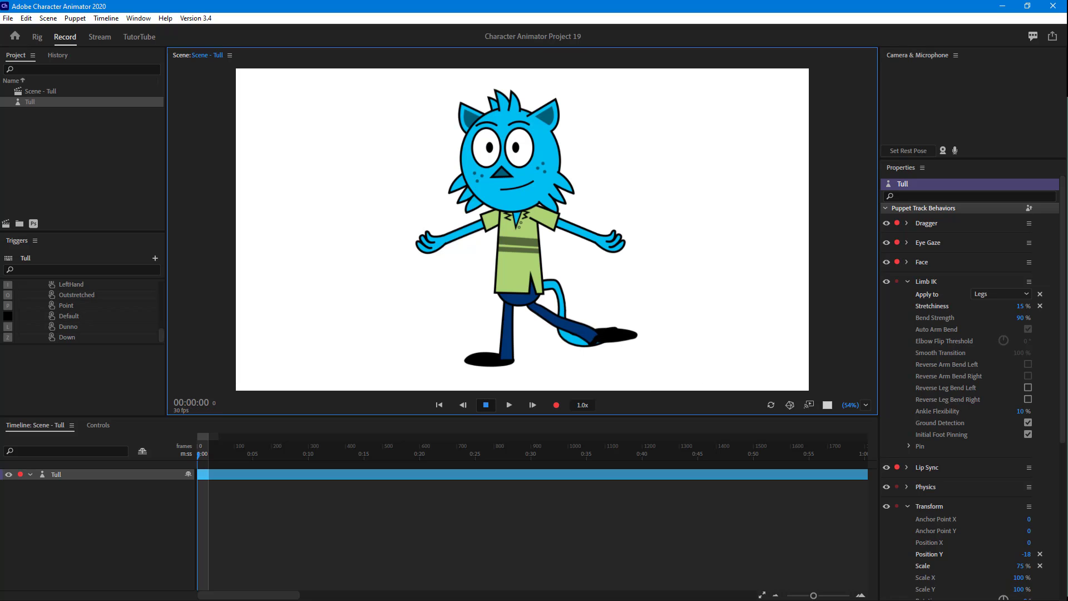
pyautogui.moveTo(1024, 307)
pyautogui.mouseDown()
pyautogui.moveTo(1039, 323)
pyautogui.moveTo(1020, 324)
pyautogui.mouseUp()
pyautogui.moveTo(616, 247); pyautogui.dragTo(571, 240)
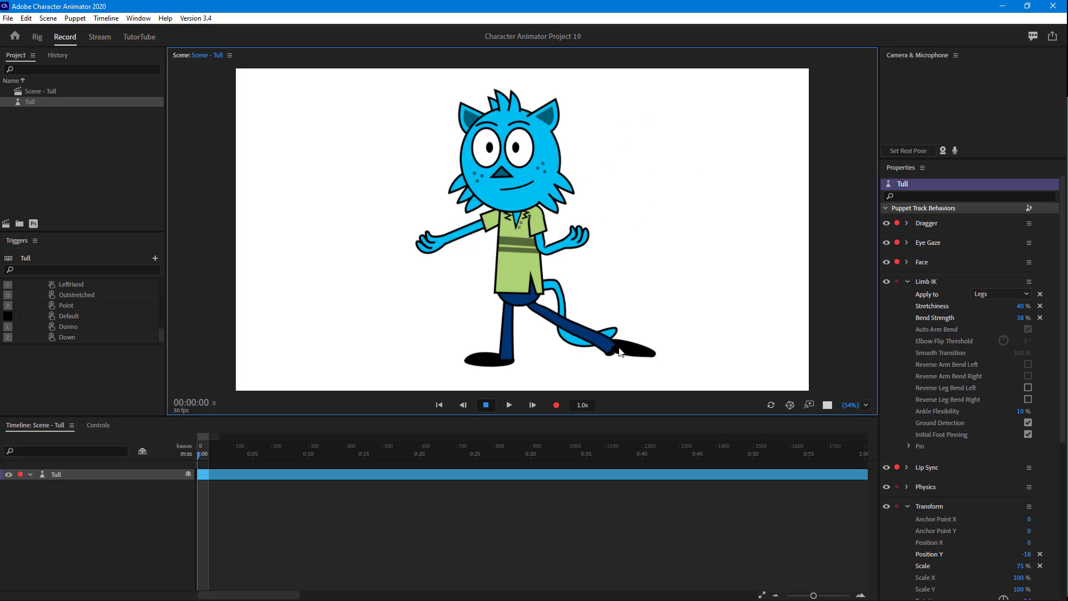
pyautogui.moveTo(620, 351); pyautogui.dragTo(551, 348)
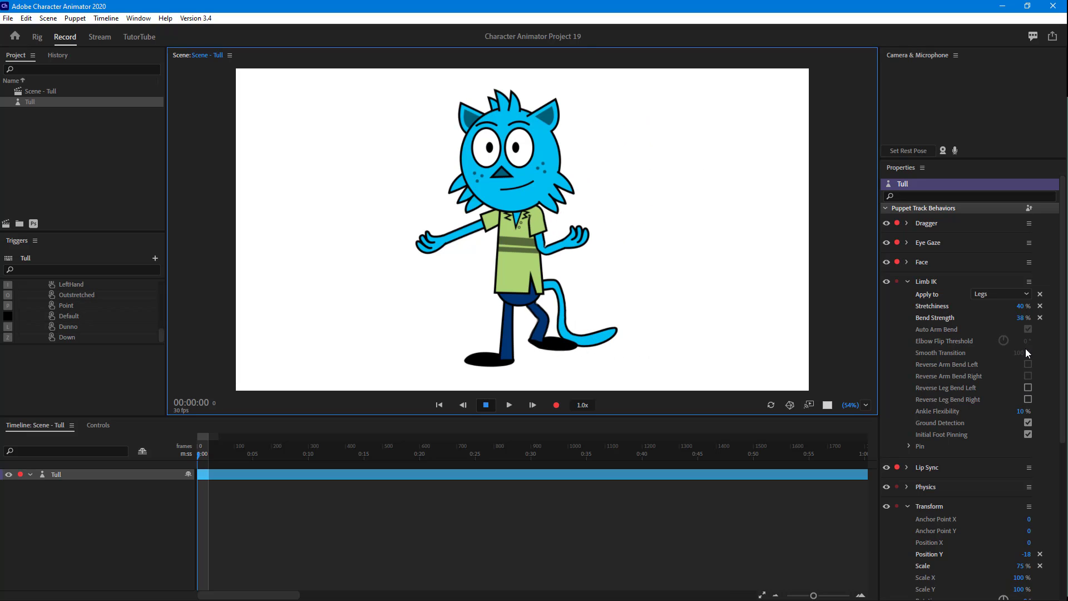
pyautogui.click(1023, 322)
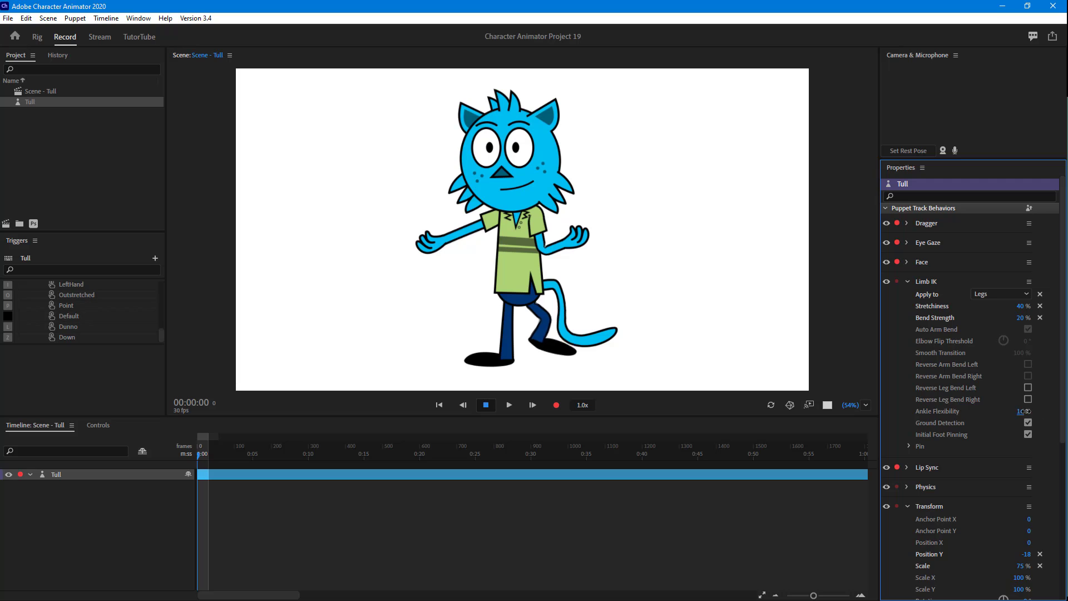
# Set Limb IK Ankle Flexibility to 54% and test how the left foot rotates as the leg bends.
pyautogui.moveTo(1024, 411); pyautogui.dragTo(983, 412)
pyautogui.moveTo(556, 351); pyautogui.dragTo(523, 341)
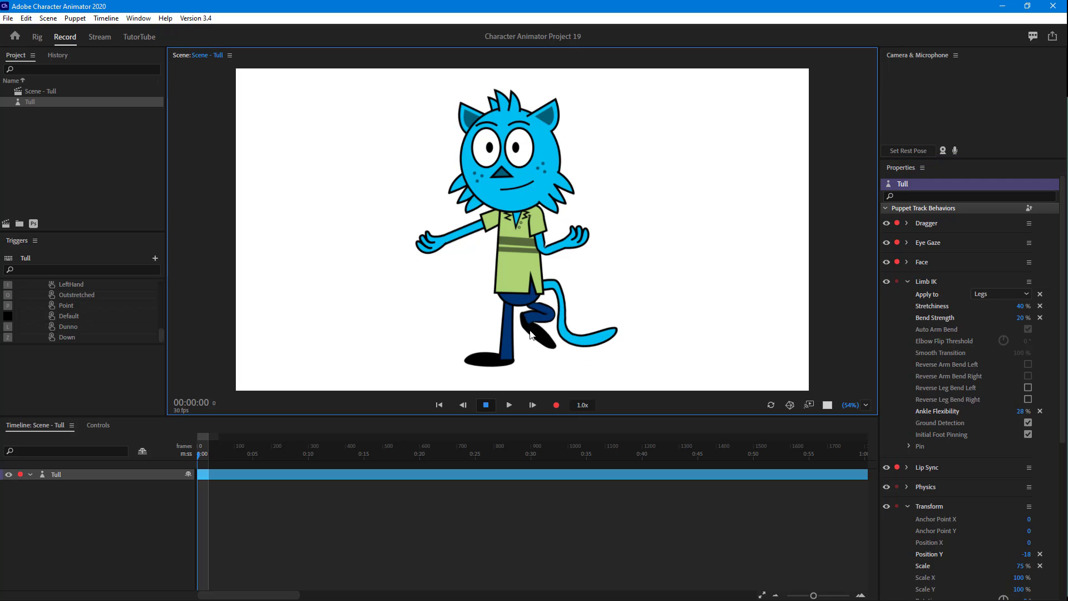
pyautogui.moveTo(1020, 411)
pyautogui.mouseDown()
pyautogui.moveTo(1056, 412)
pyautogui.moveTo(999, 412)
pyautogui.moveTo(1041, 411)
pyautogui.moveTo(1027, 412)
pyautogui.mouseUp()
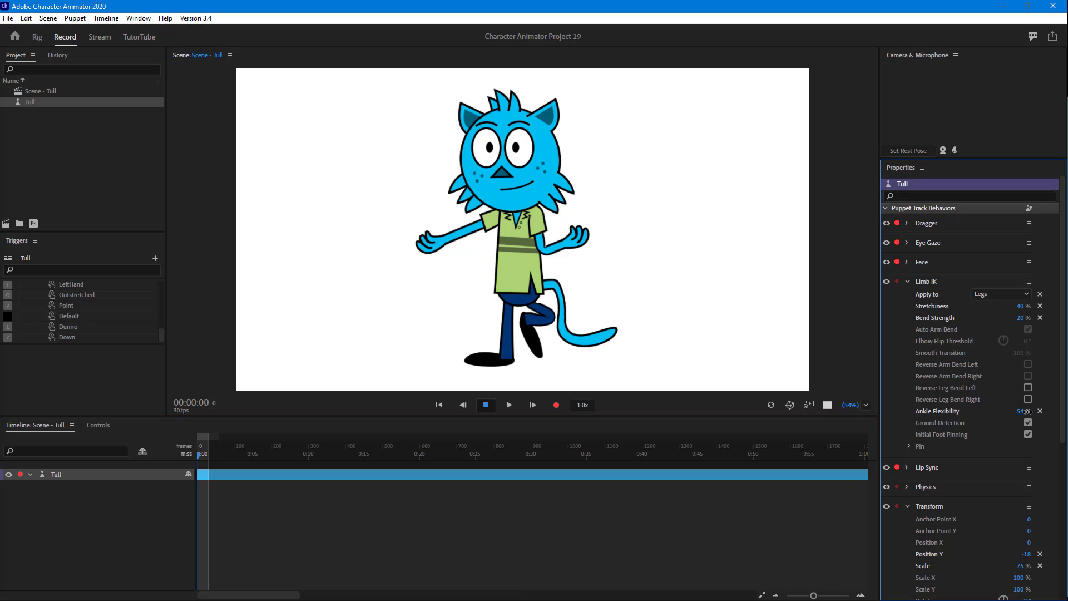
pyautogui.click(549, 348)
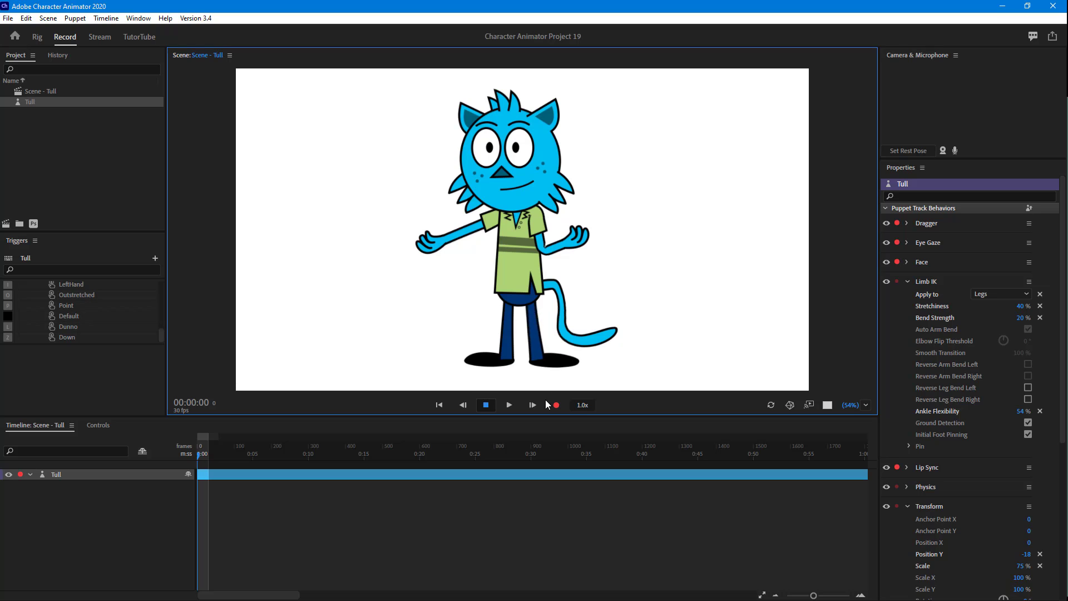
# Turn Ground Detection off and back on, testing how far down the left foot can be pulled in each state.
pyautogui.click(1028, 423)
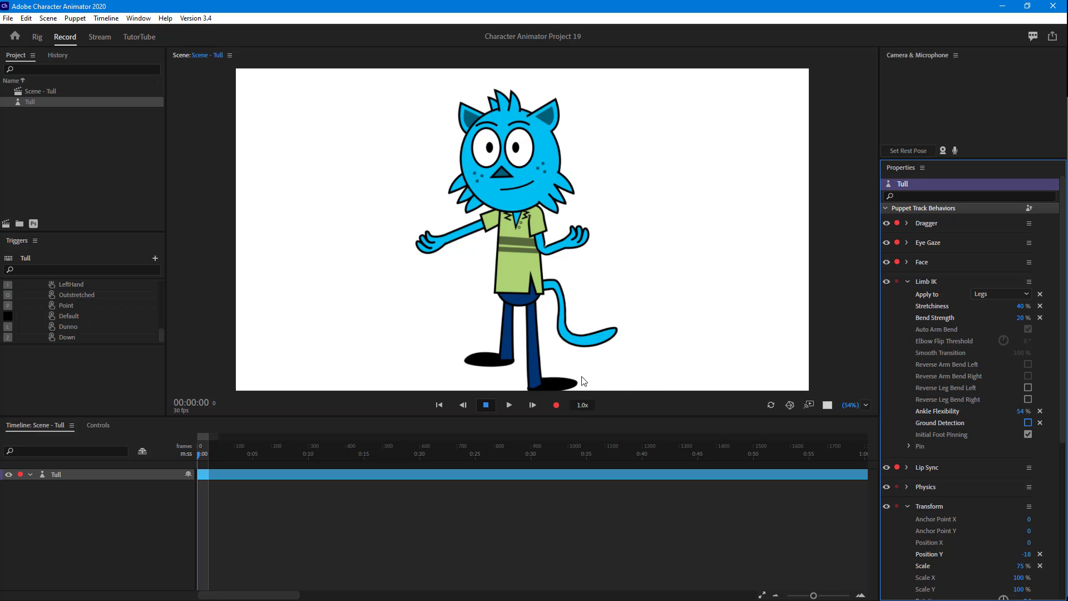
pyautogui.moveTo(546, 390); pyautogui.dragTo(555, 334)
pyautogui.click(1028, 422)
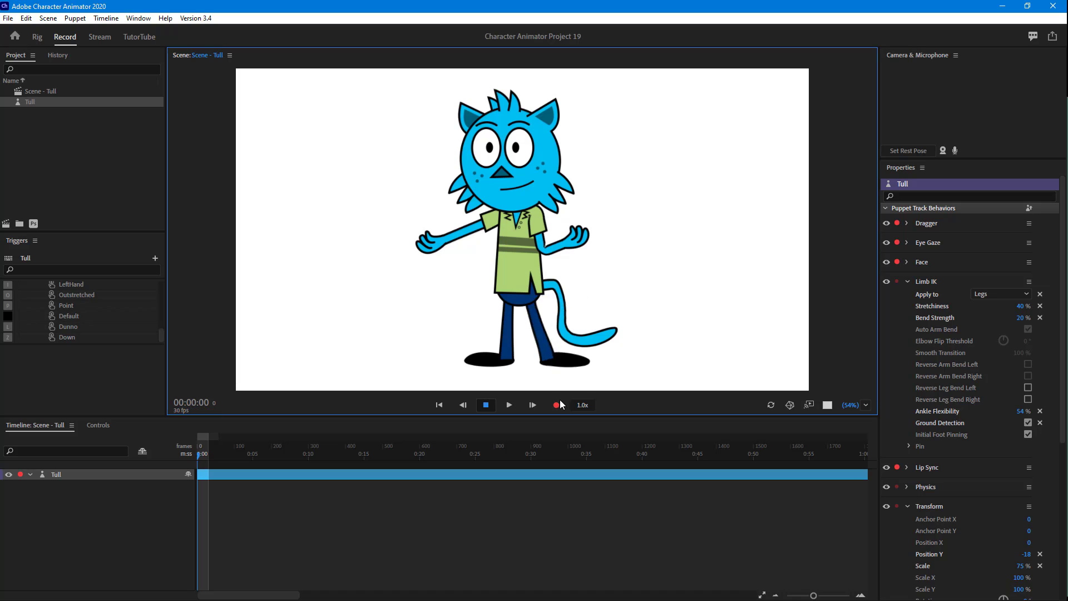
pyautogui.moveTo(538, 375); pyautogui.dragTo(556, 390)
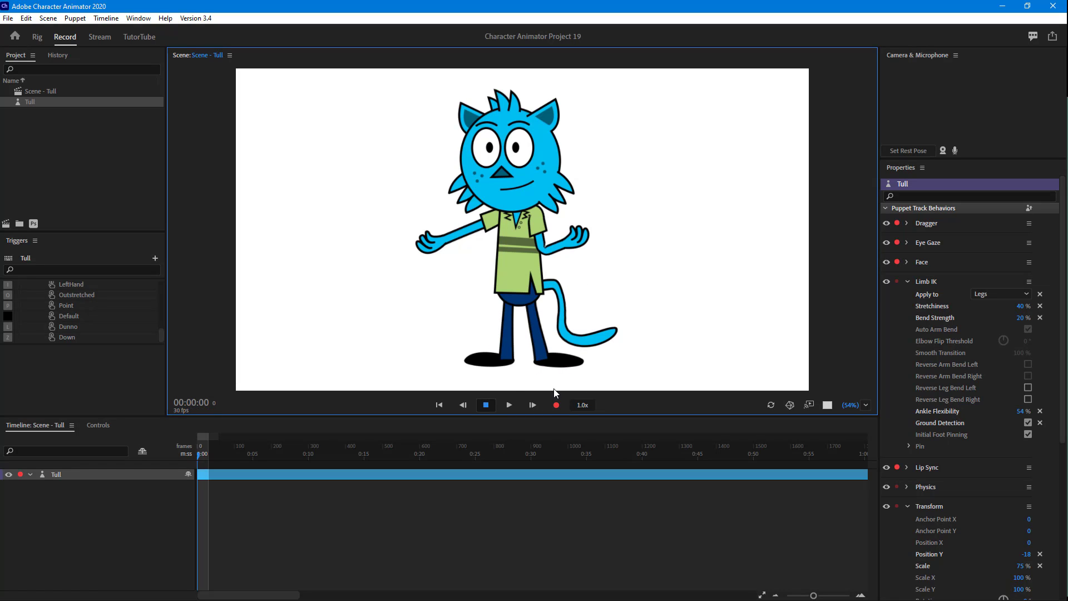
# Switch Initial Foot Pinning off and back on, and expand Limb IK's Pin options.
pyautogui.click(1028, 434)
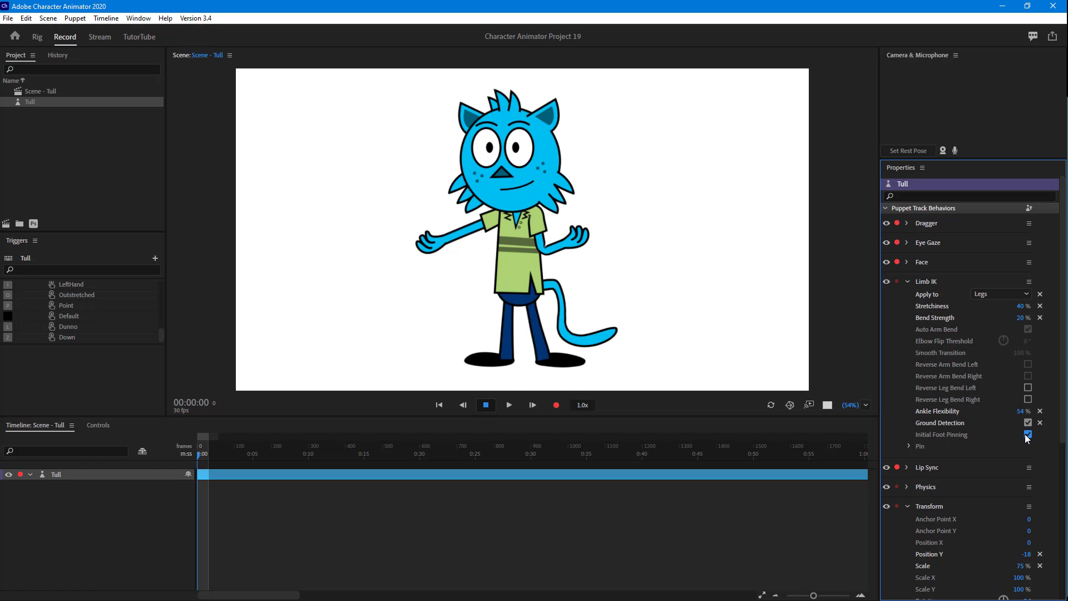
pyautogui.click(910, 447)
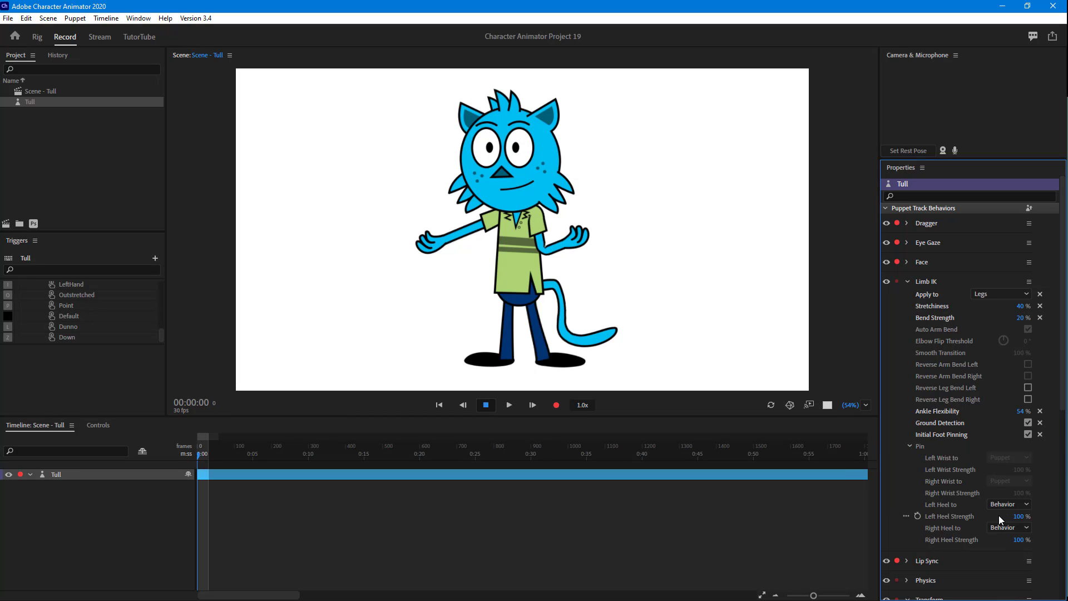
# Pose the puppet by straightening the left leg, bending the right arm inward and shifting the right foot slightly outward.
pyautogui.moveTo(559, 357)
pyautogui.mouseDown()
pyautogui.moveTo(553, 346)
pyautogui.moveTo(545, 364)
pyautogui.mouseUp()
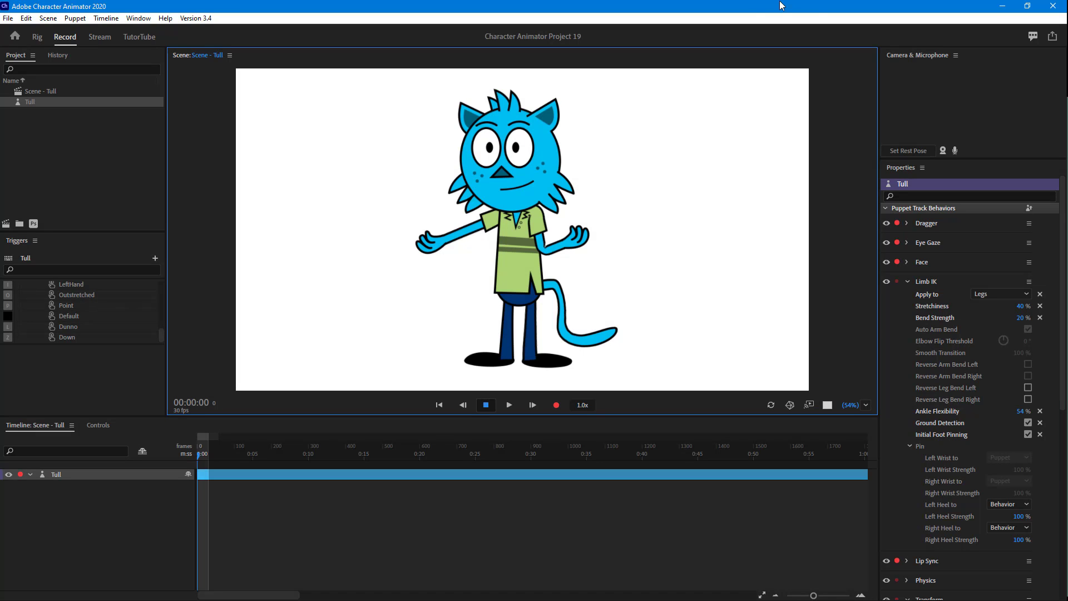
pyautogui.click(430, 252)
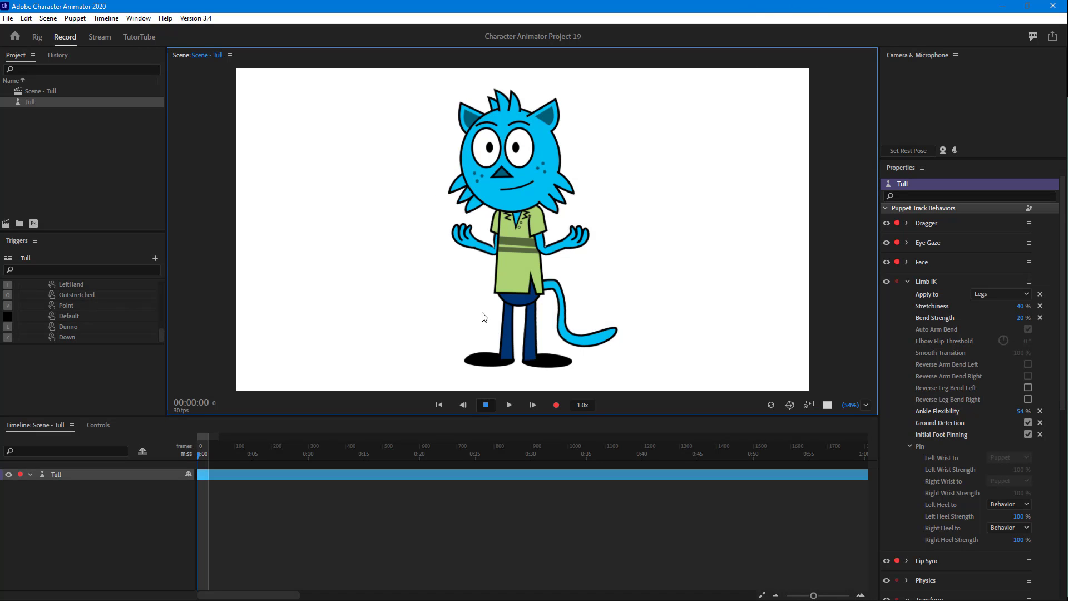
pyautogui.moveTo(493, 359)
pyautogui.mouseDown()
pyautogui.moveTo(467, 339)
pyautogui.moveTo(490, 359)
pyautogui.mouseUp()
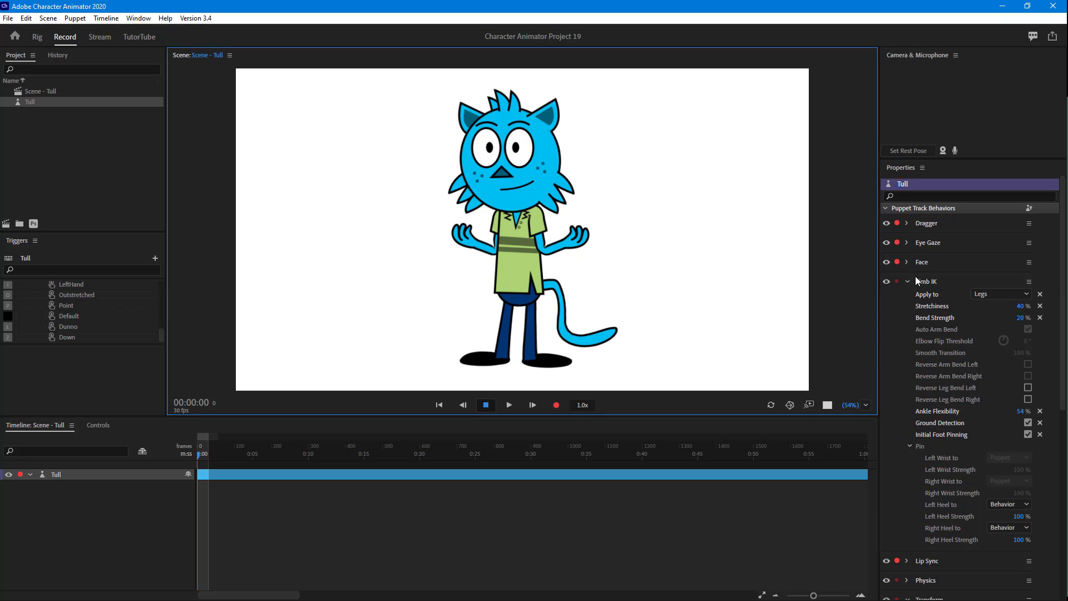